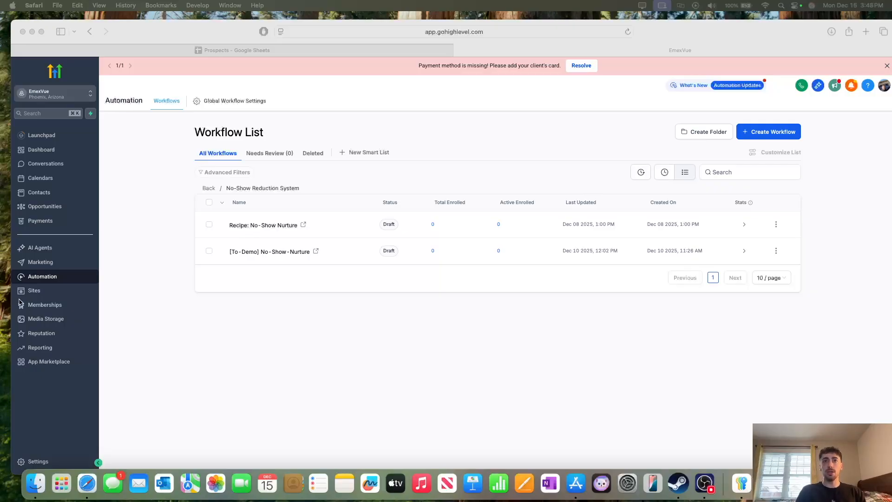
- Create a new workflow from scratch in the No-Show Reduction System folder
left_click(132, 264)
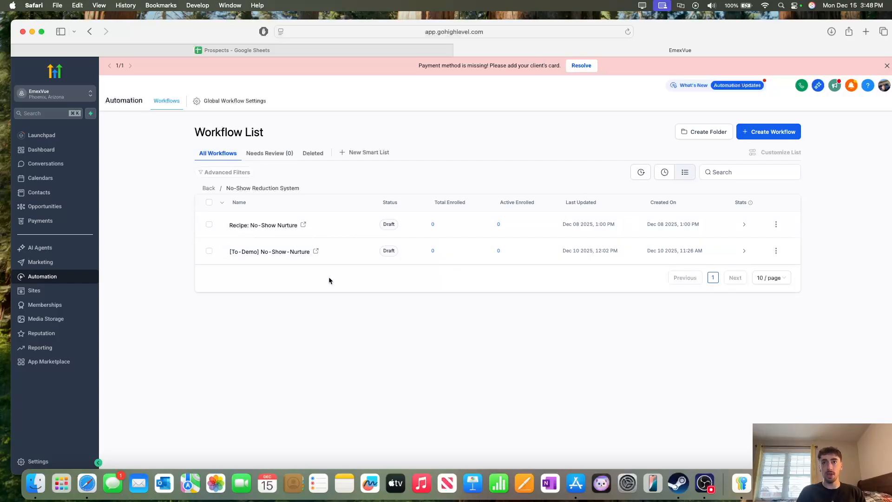
left_click(795, 136)
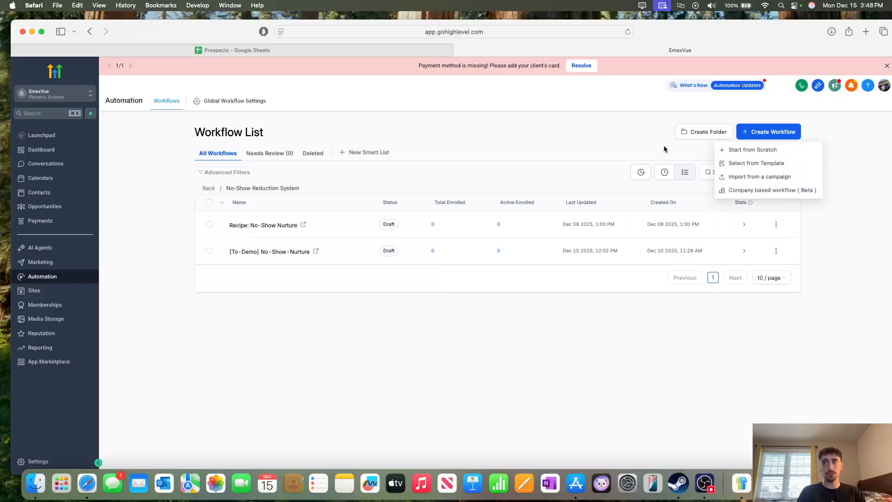
left_click(788, 152)
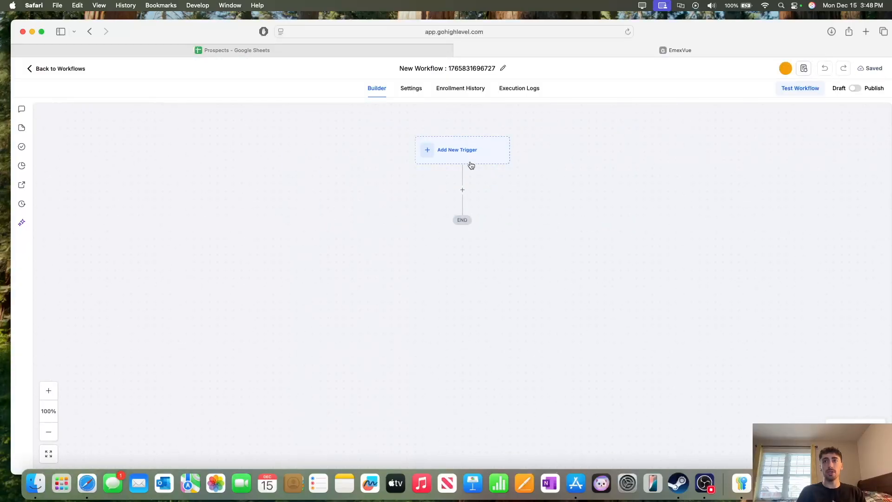
- Search the workflow triggers for "appoin" and choose Appointment Status as the new trigger
left_click(470, 154)
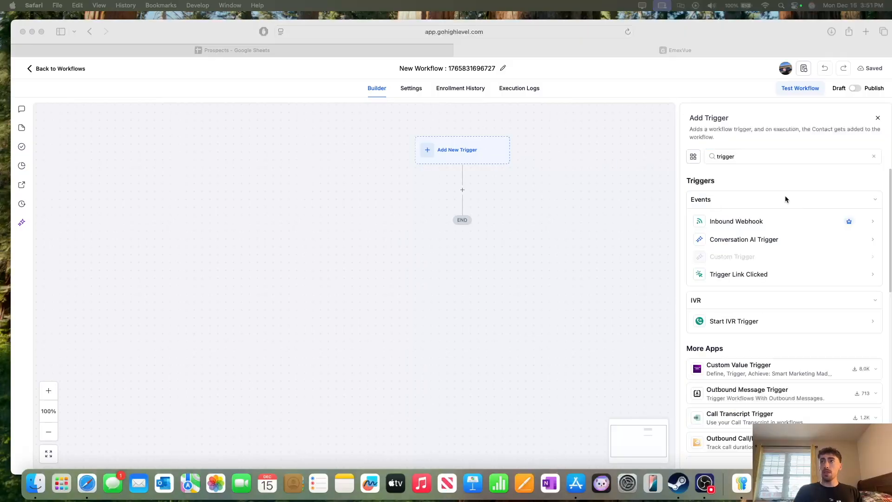
double_click(749, 159)
key("BackSpace")
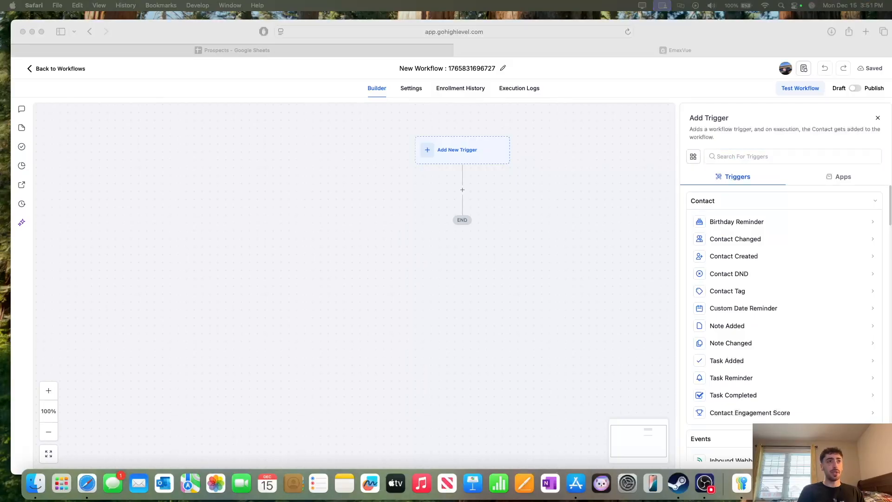
left_click(775, 157)
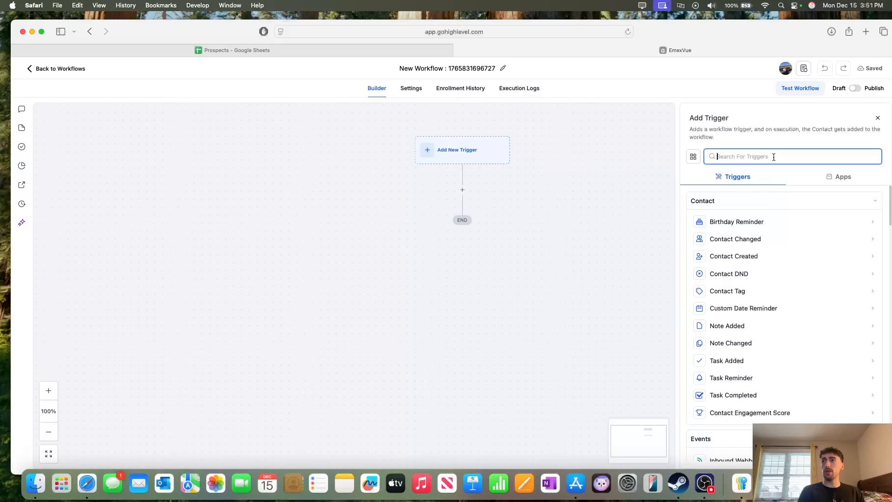
type("appoin")
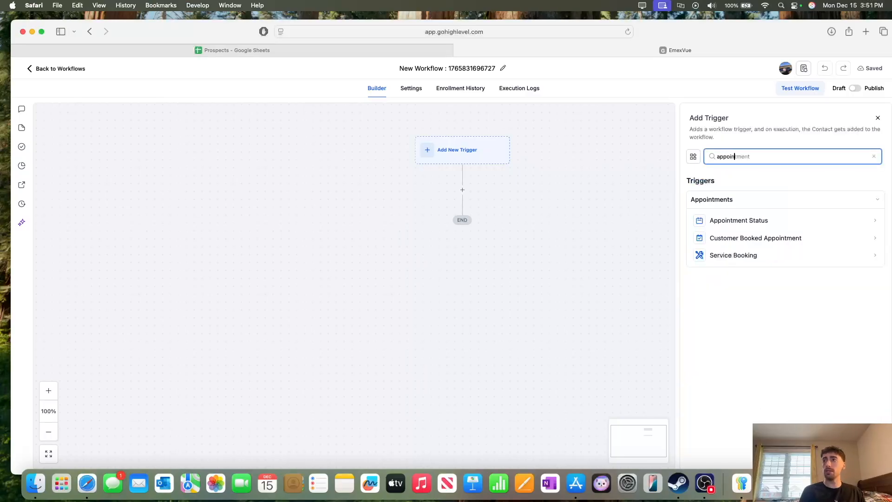
left_click(863, 223)
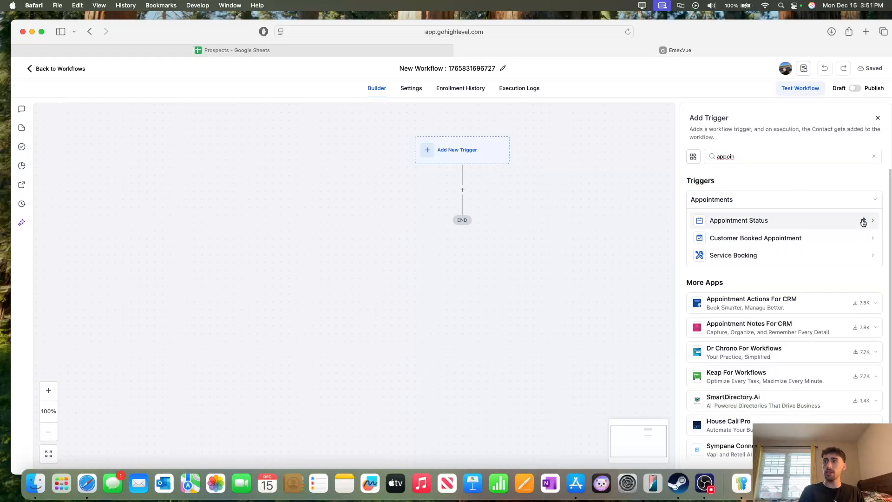
left_click(835, 222)
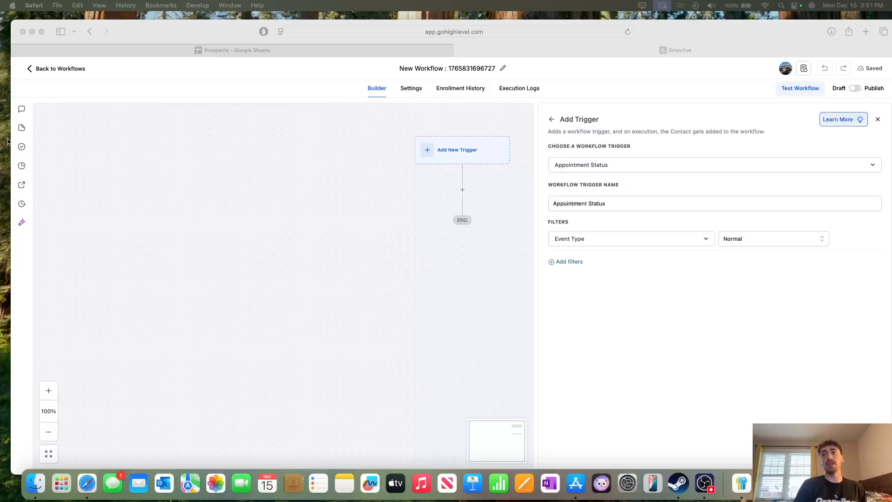
- Name the workflow trigger "When appointment Status is No-show"
triple_click(619, 202)
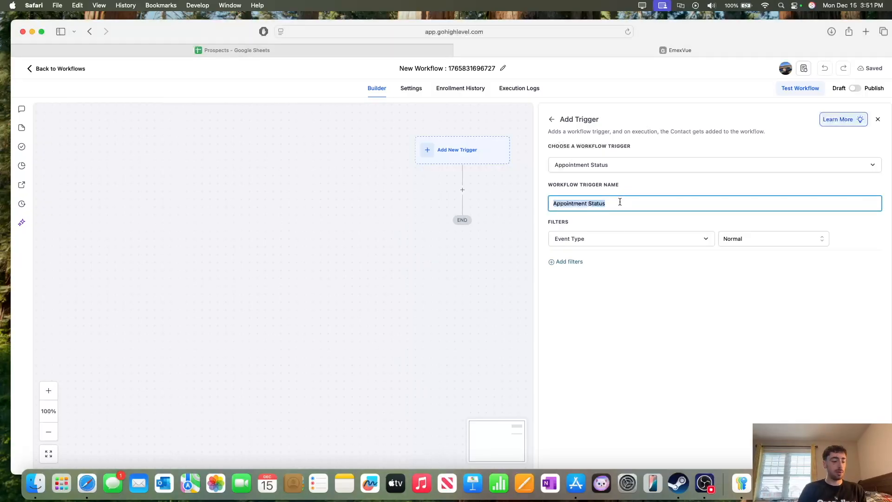
type("When appointment Status is No-show")
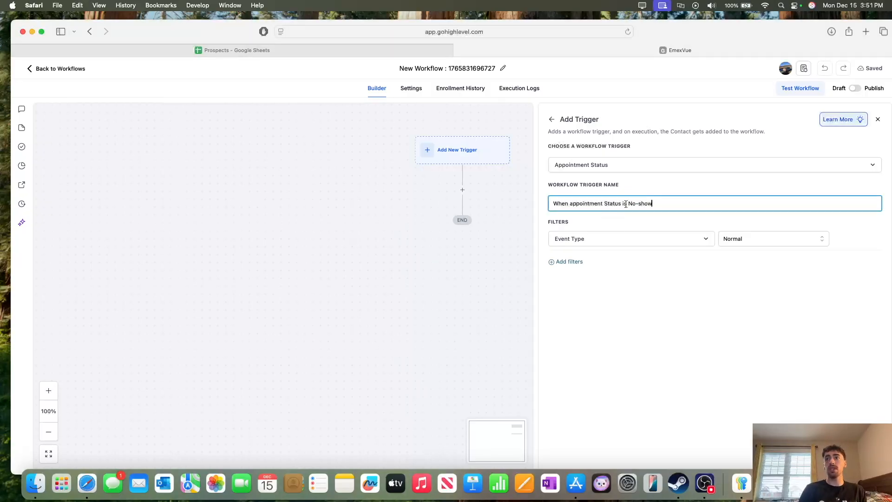
left_click(583, 242)
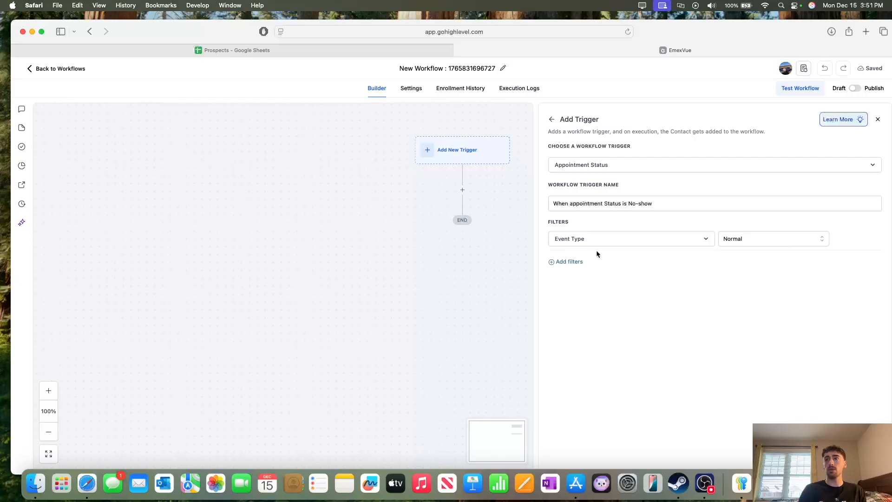
- Add a trigger filter requiring the appointment status to be No-show, keep the event type Normal, and save the trigger
left_click(561, 263)
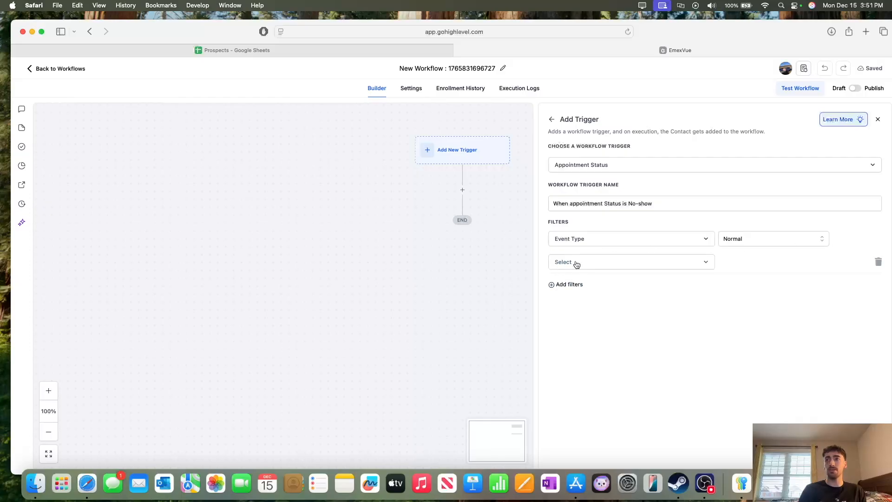
left_click(697, 268)
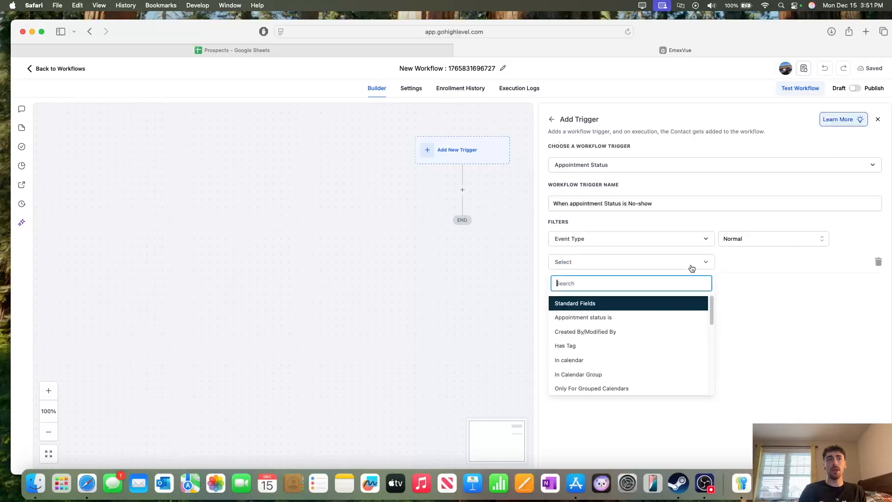
left_click(620, 317)
left_click(791, 267)
left_click(738, 355)
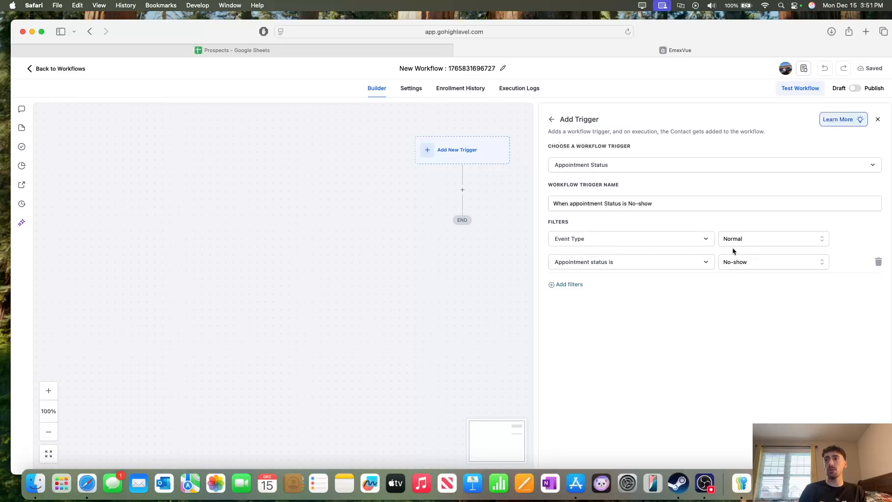
left_click(760, 240)
left_click(760, 239)
left_click(856, 457)
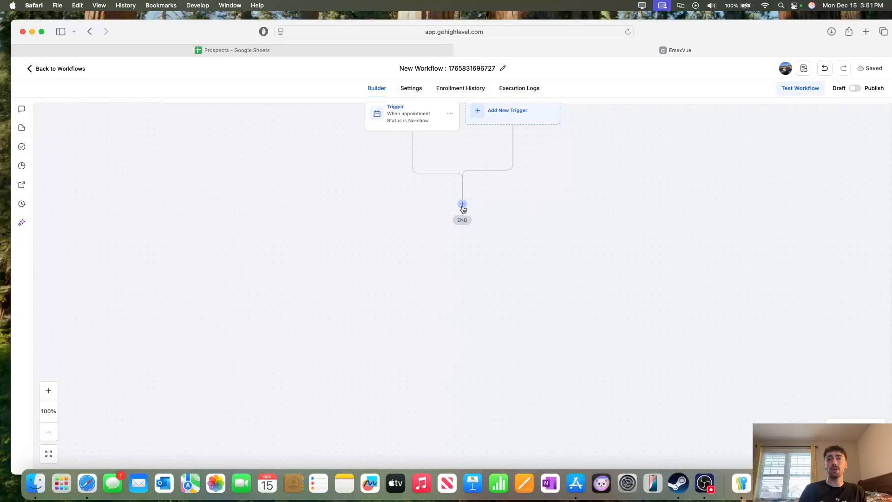
- Add a Send Email action directly after the trigger, finding it by searching the actions for "email"
left_click(463, 205)
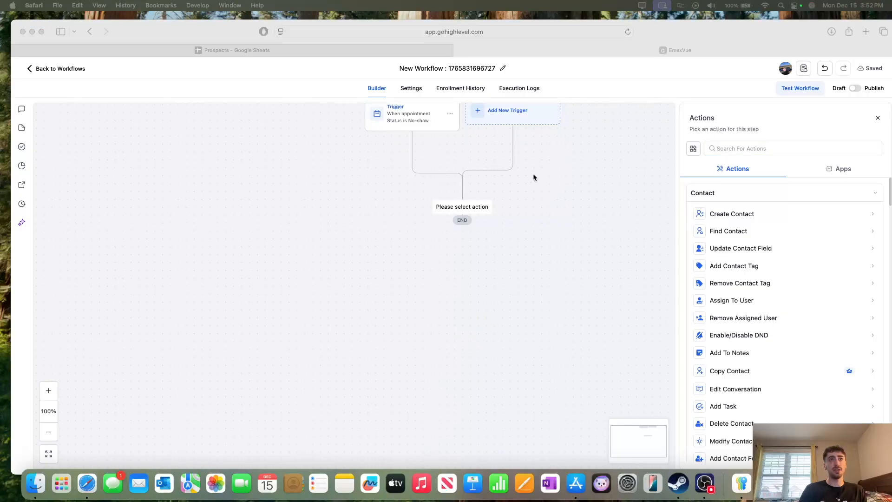
left_click(749, 148)
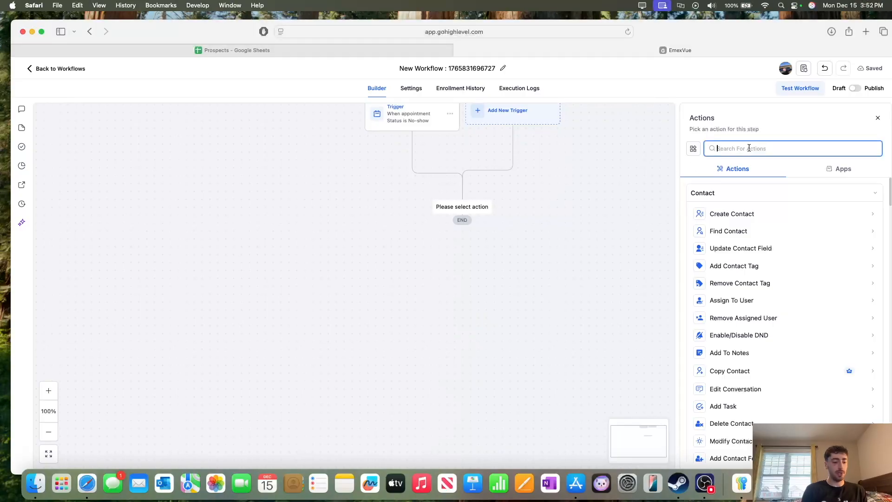
type("email")
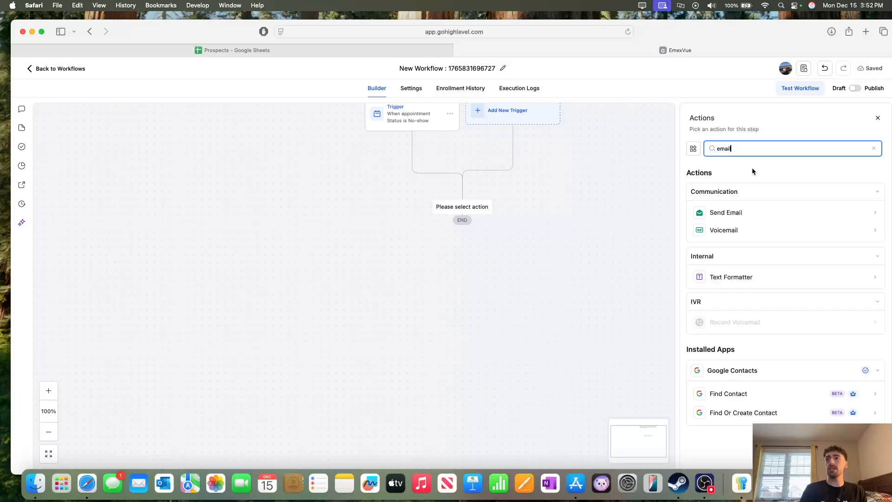
left_click(728, 212)
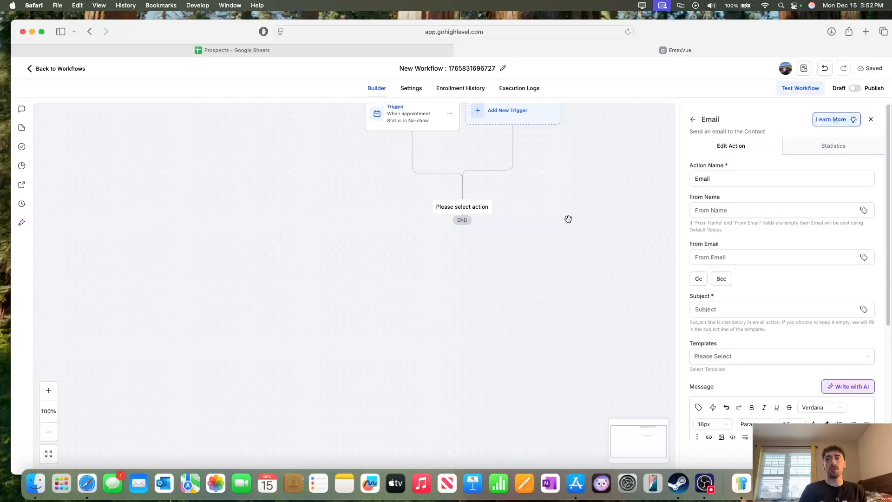
- Name the email action "Reschedule Follow Up Link"
left_click(763, 212)
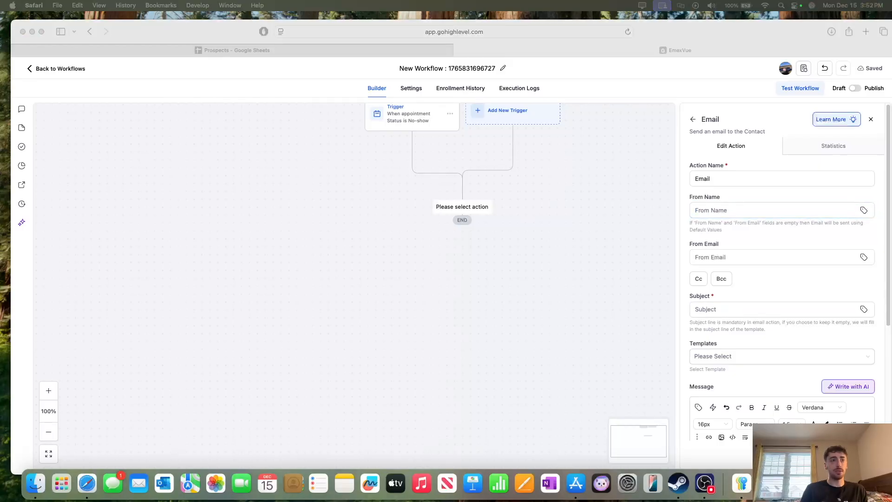
double_click(711, 179)
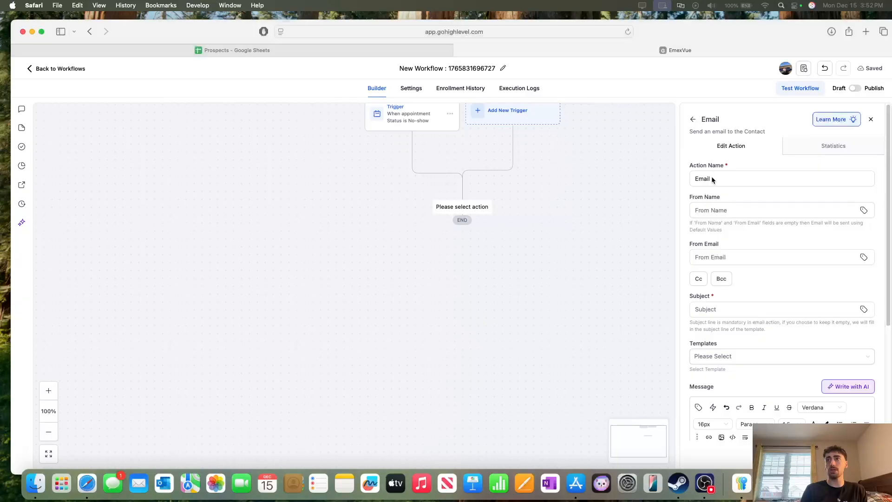
type("Reschedule Follow-Up Link")
- Set the email's From Name to the account name custom value, {{location.name}}
left_click(722, 211)
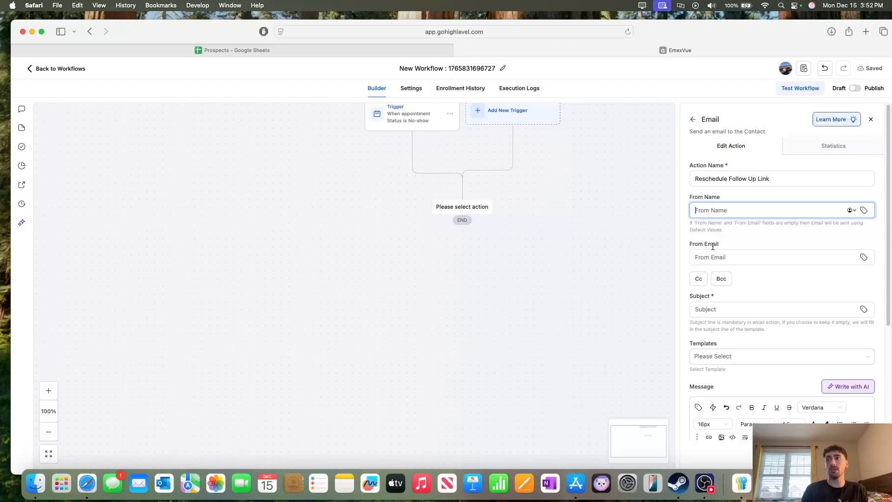
left_click(863, 211)
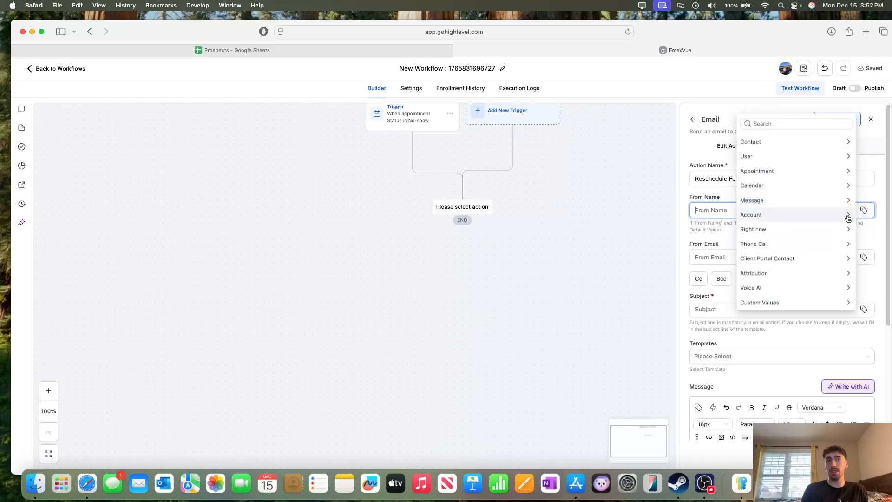
left_click(848, 216)
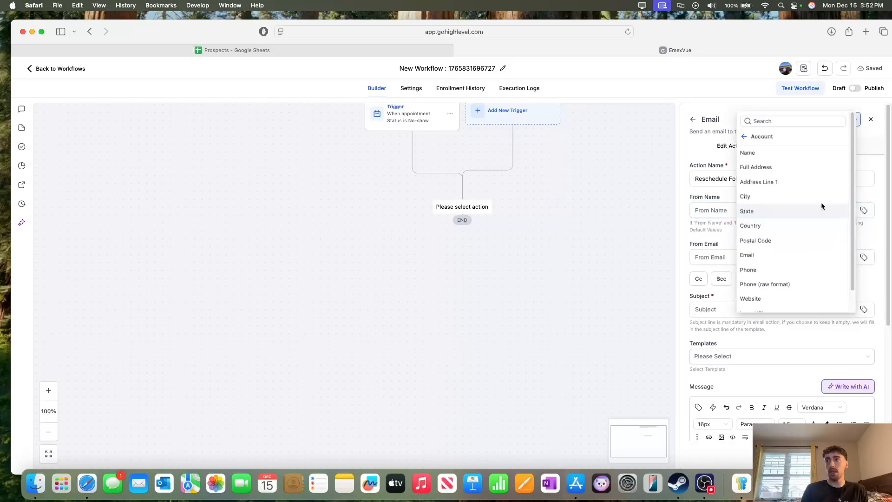
left_click(778, 156)
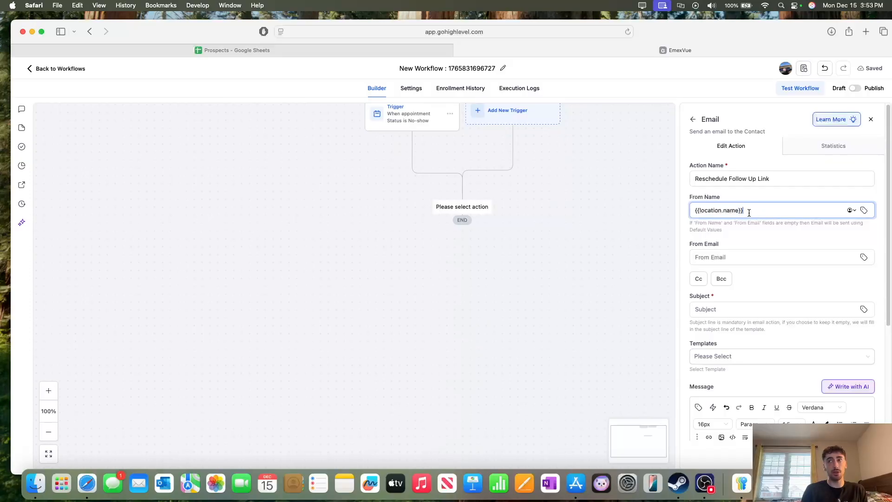
key("super+a")
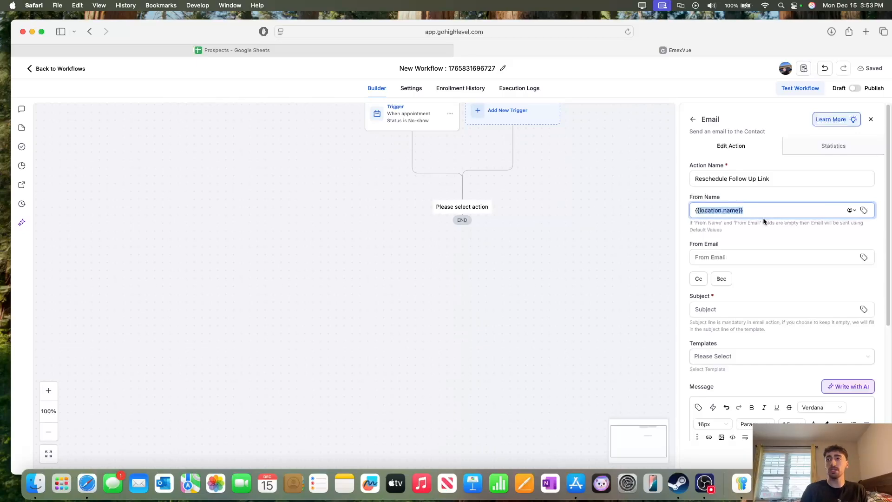
left_click_drag(758, 210, 691, 207)
- Set the From Email to the account email custom value, {{location.email}}
left_click(741, 256)
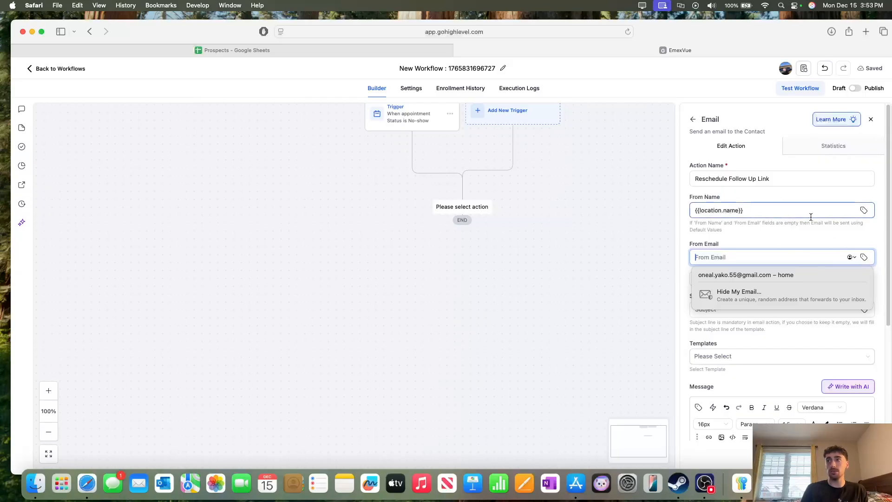
left_click(863, 256)
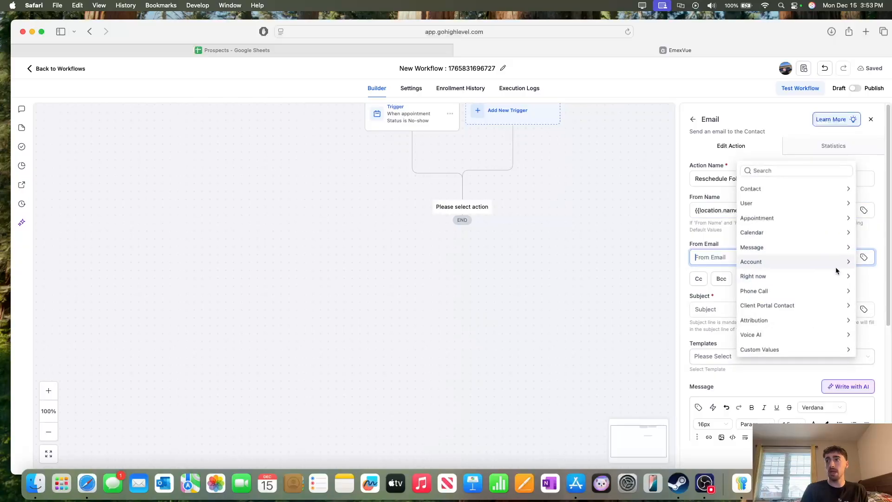
left_click(840, 262)
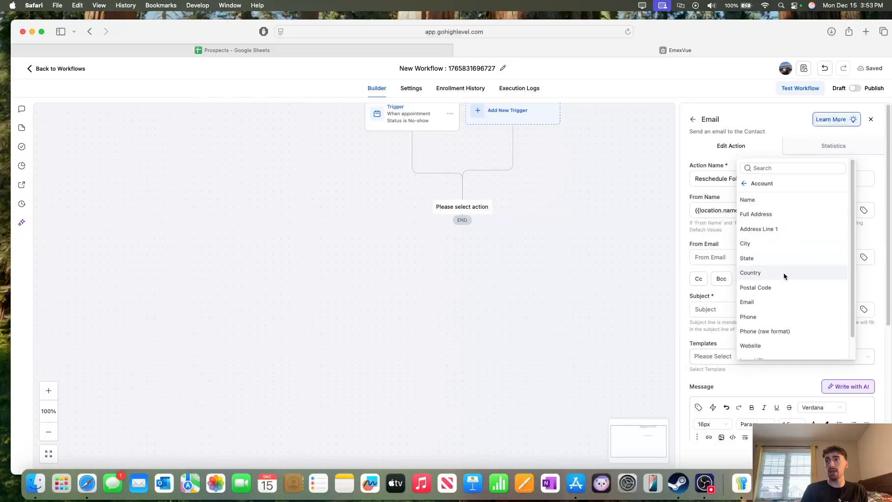
left_click(769, 299)
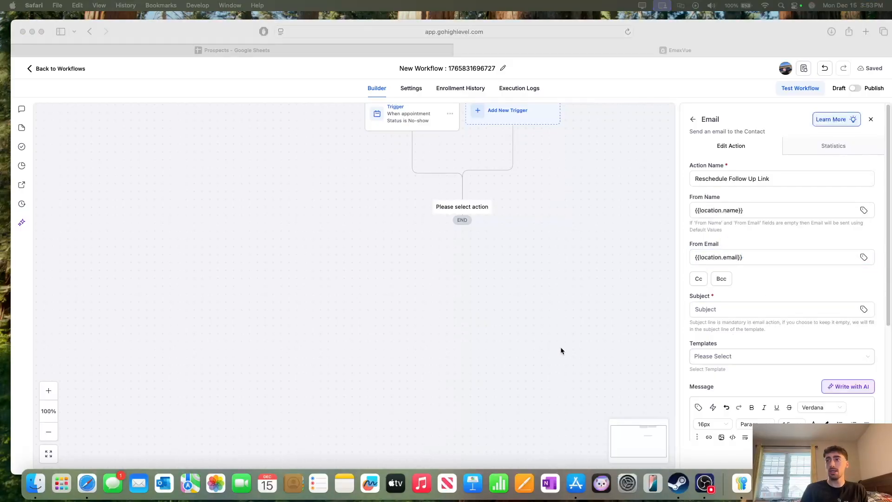
- Enter the email subject "Let's get you rescheduled {{contact.first_name}}!"
left_click(727, 311)
type("Let's get you rescheduled {{contact.first_name}}")
type("!")
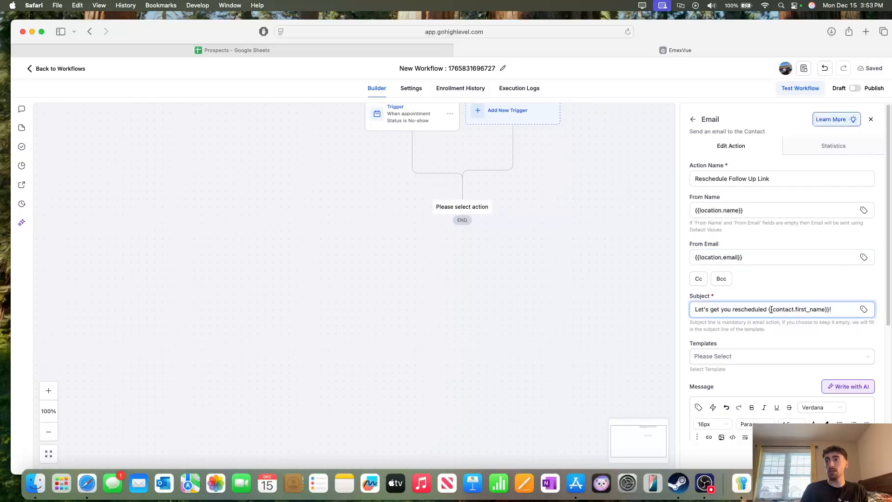
left_click_drag(767, 309, 847, 309)
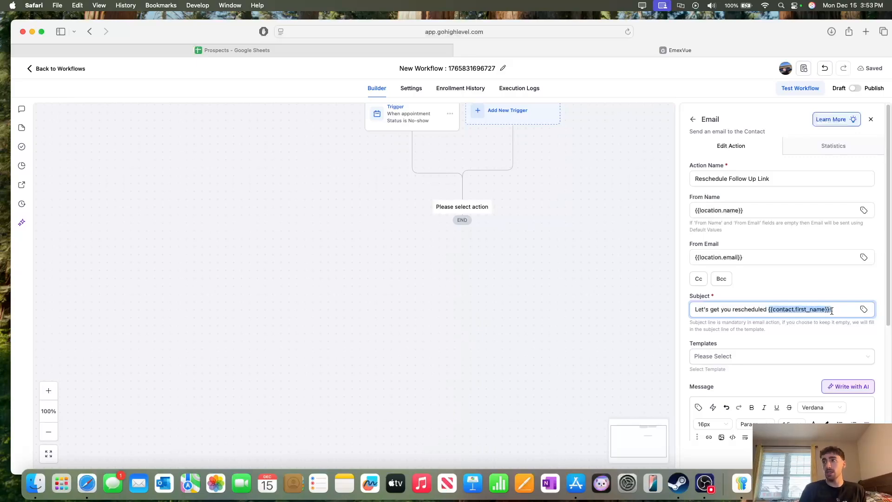
left_click(834, 312)
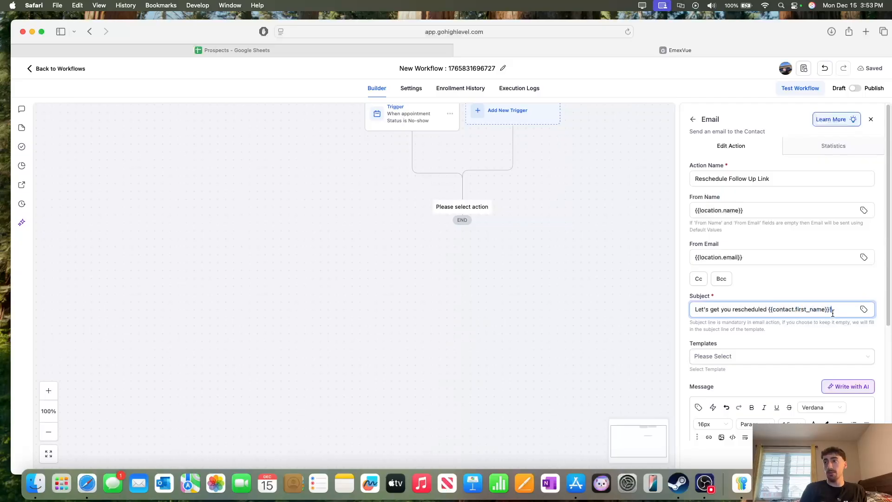
left_click_drag(830, 309, 768, 311)
left_click(795, 310)
left_click_drag(835, 311, 768, 309)
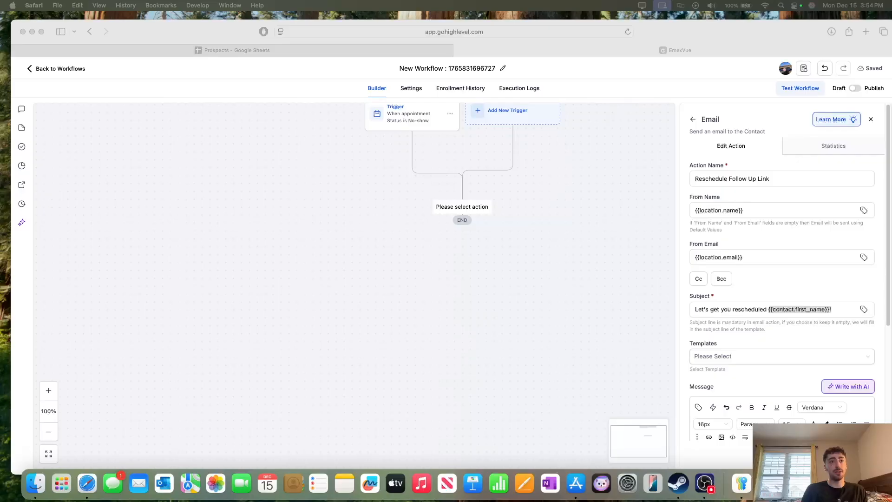
- Fill the email message with the reschedule text greeting {{contact.first_name}}, including a calendar link placeholder and the {{location.name}} sign-off
scroll(773, 339, "down", 3)
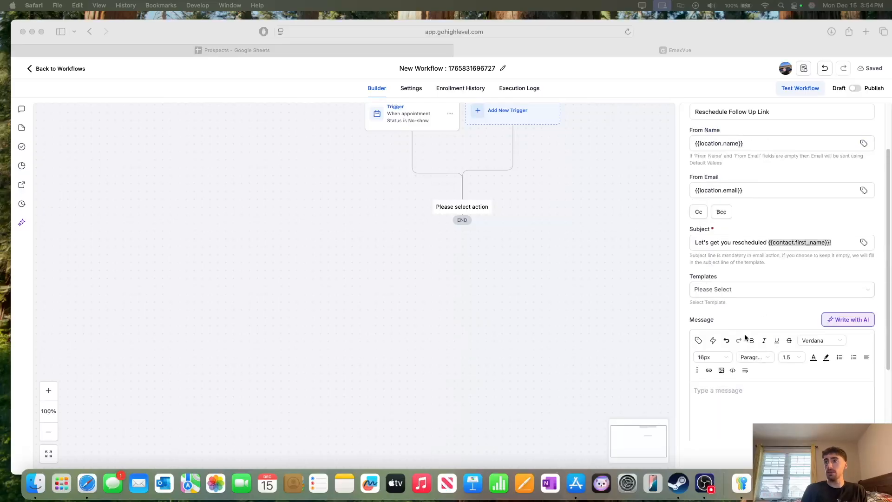
left_click(739, 389)
key("super+v")
scroll(762, 387, "up", 3)
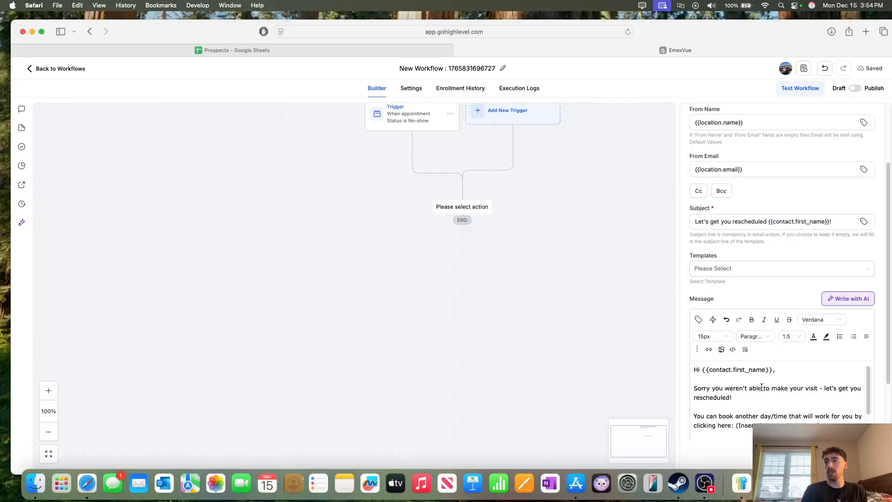
scroll(650, 298, "down", 1)
scroll(761, 341, "down", 2)
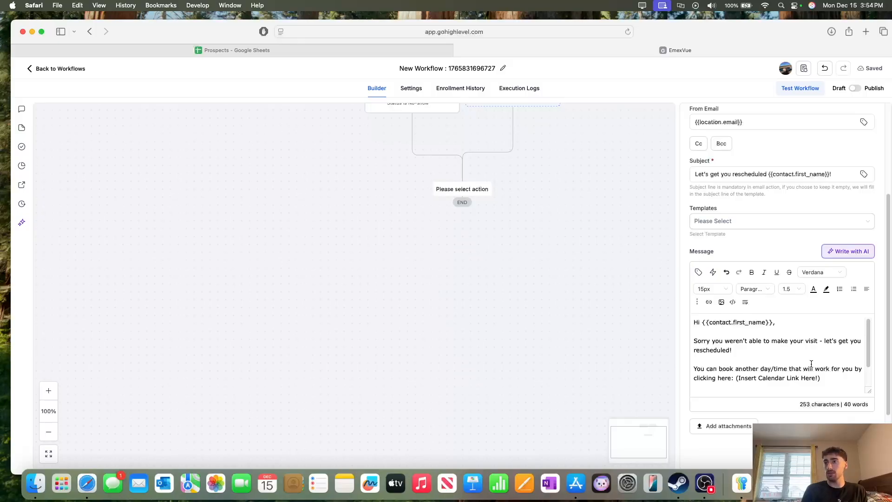
scroll(826, 378, "down", 1)
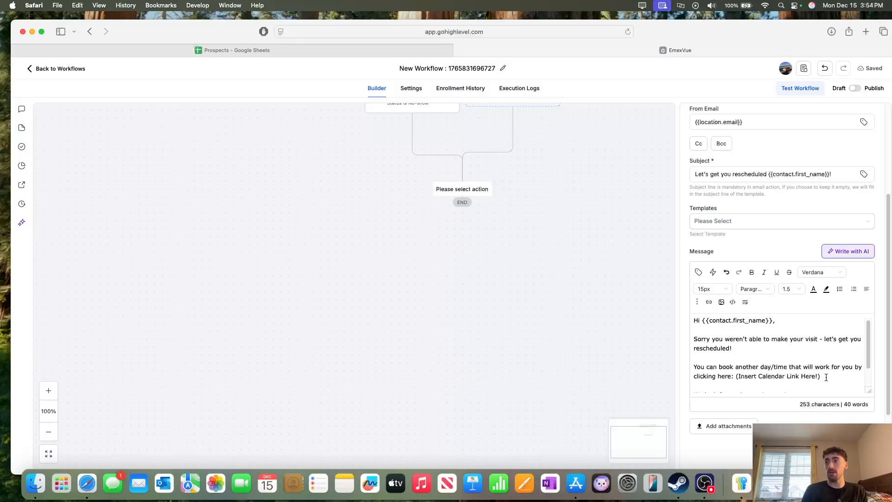
scroll(825, 375, "down", 4)
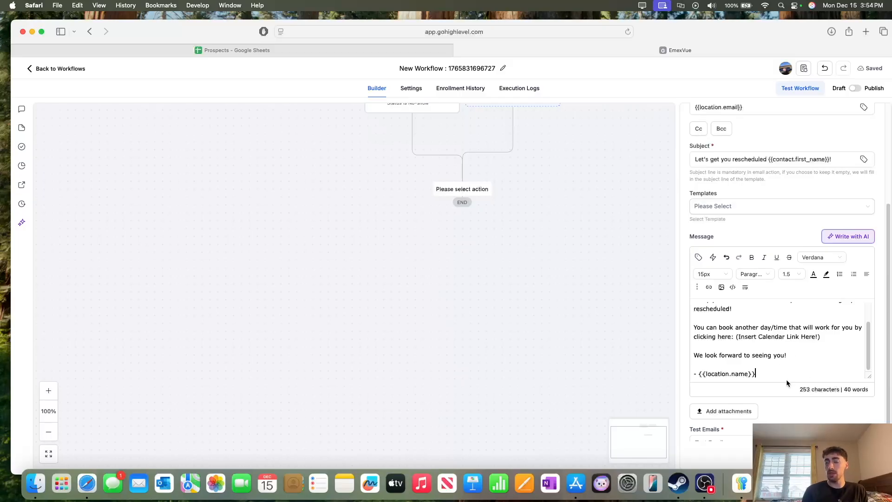
scroll(709, 378, "down", 1)
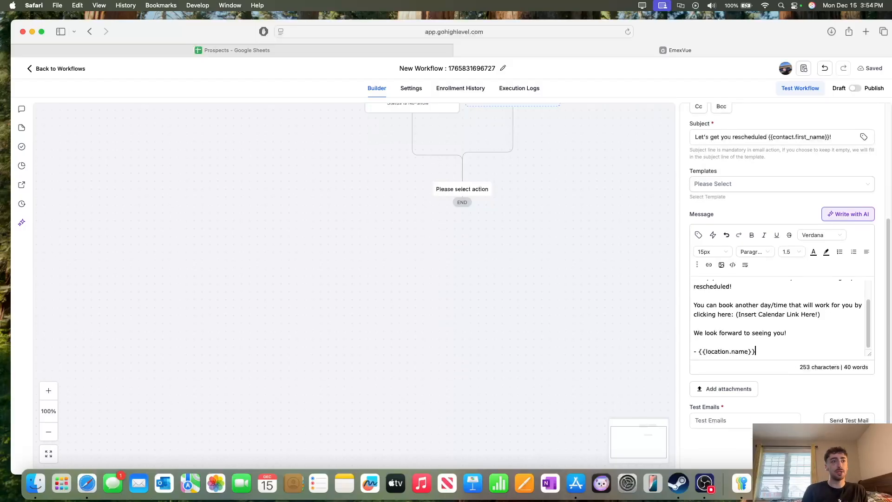
left_click(734, 419)
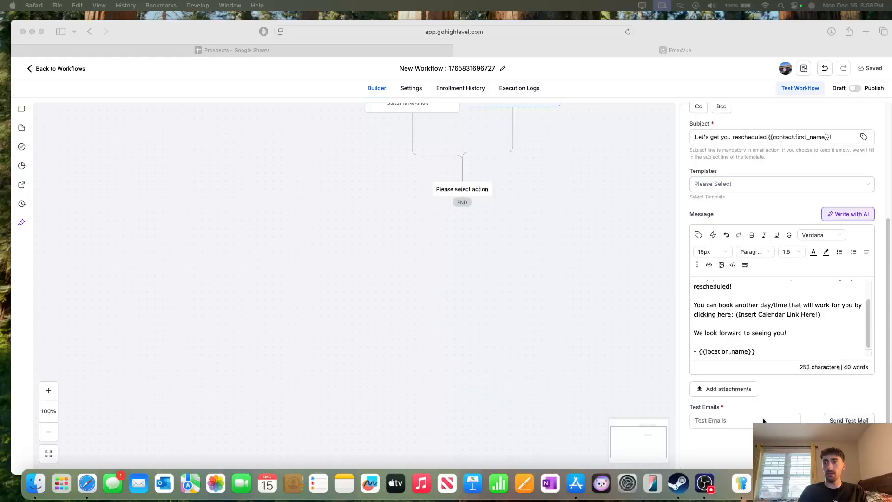
left_click(762, 419)
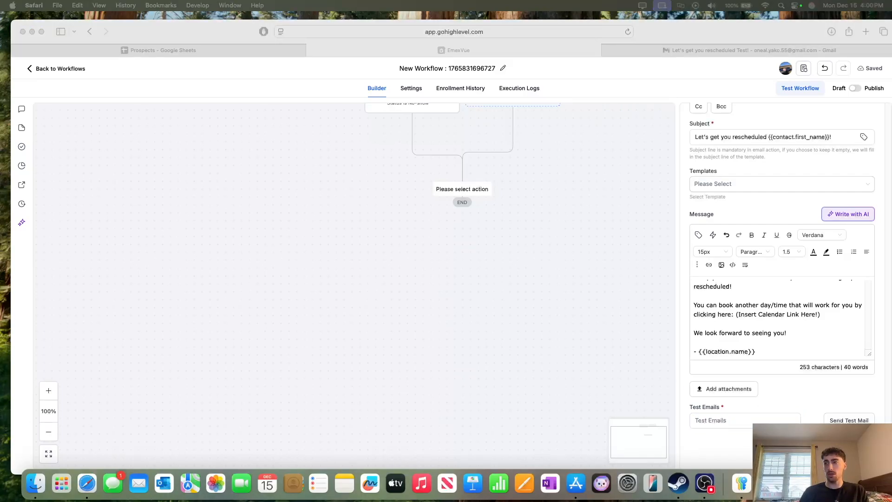
left_click(720, 422)
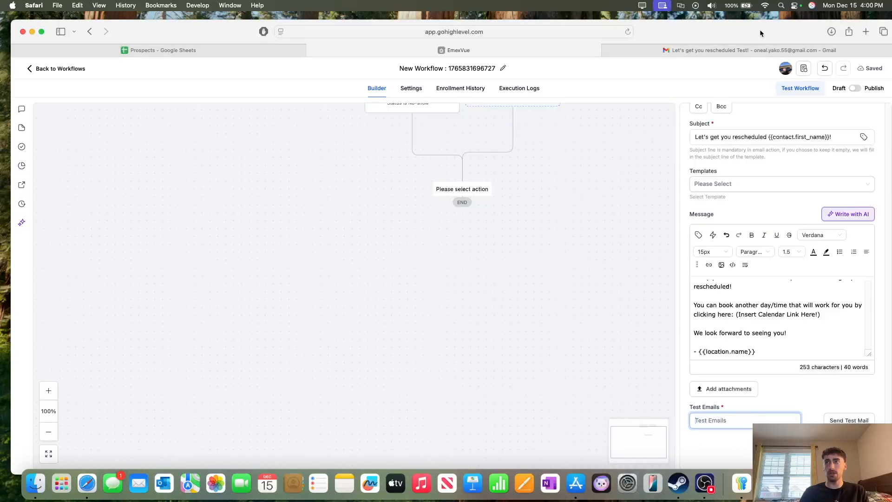
- Switch to Gmail to examine the received test email's greeting and calendar link placeholder, and return to the workflow builder
left_click(687, 56)
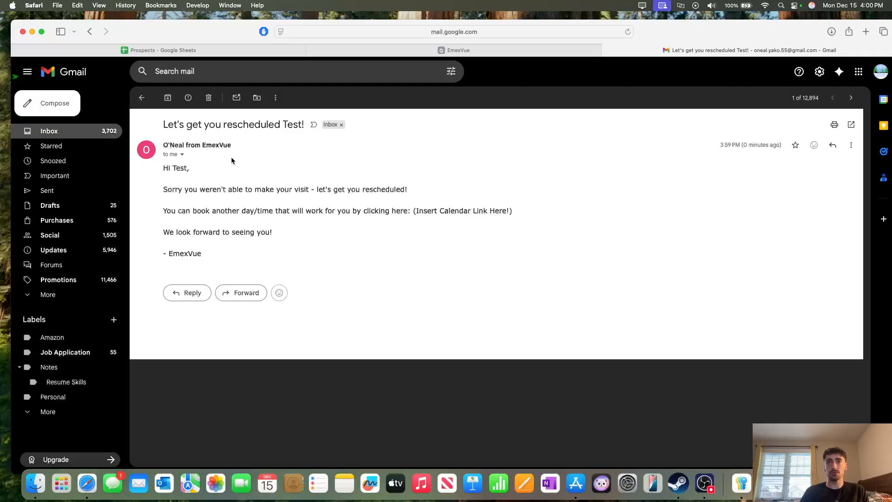
double_click(180, 168)
left_click(241, 197)
left_click(495, 52)
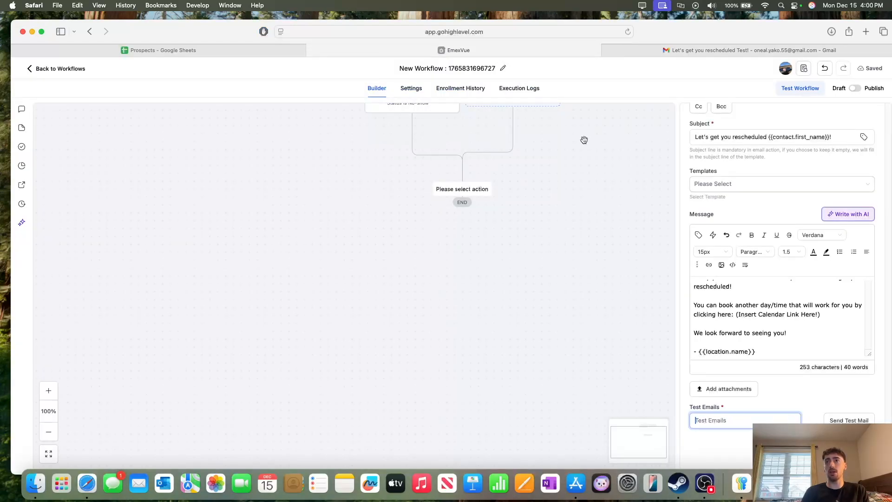
left_click(677, 51)
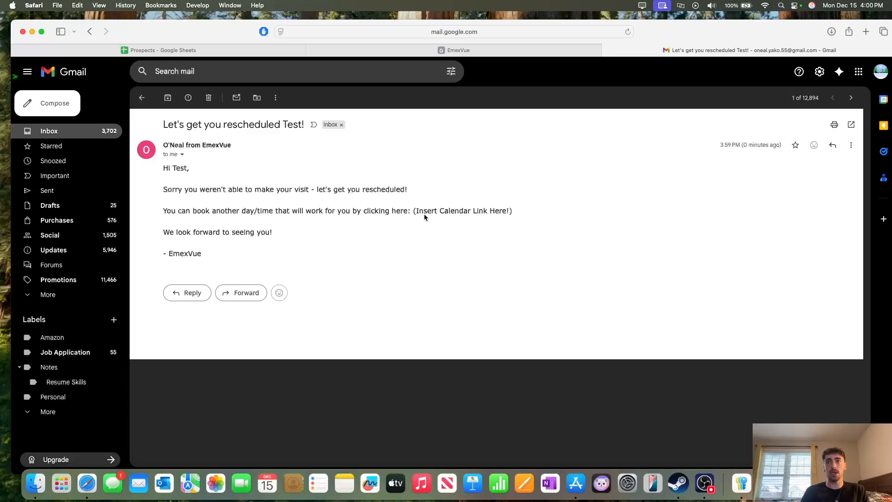
left_click_drag(416, 212, 510, 211)
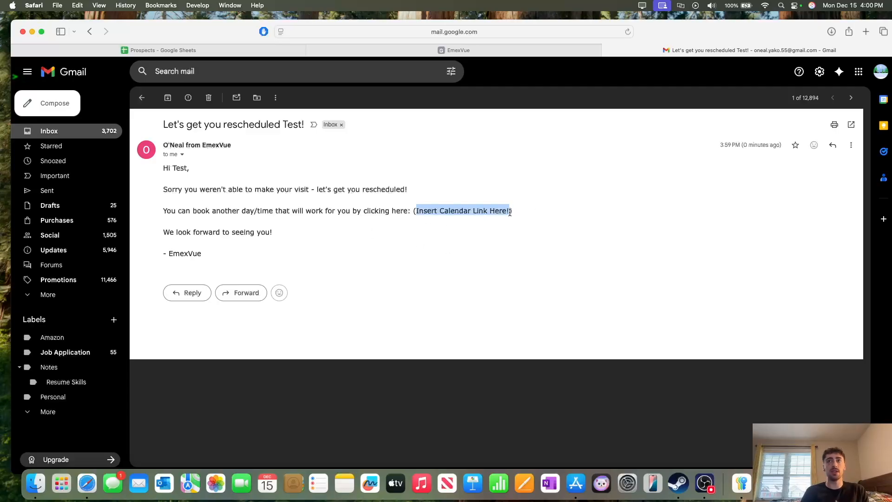
left_click_drag(417, 211, 511, 211)
left_click(465, 55)
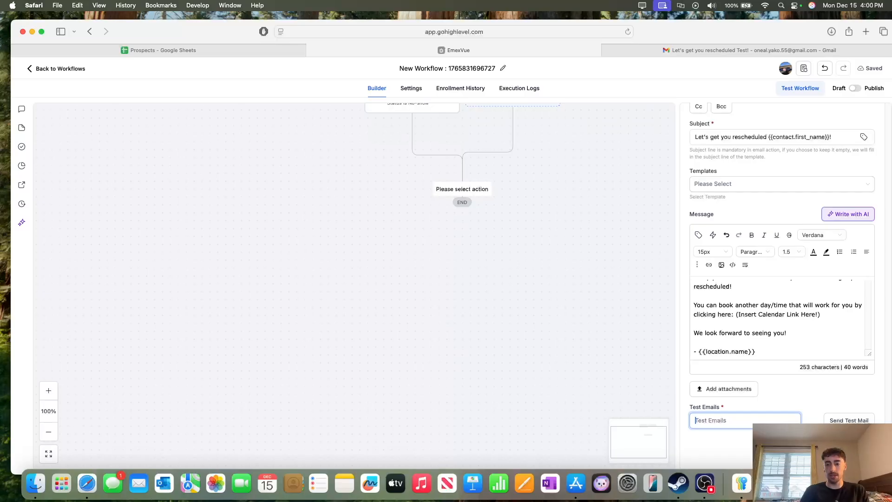
- Save the Reschedule Follow Up Link email action to the workflow
scroll(483, 165, "up", 3)
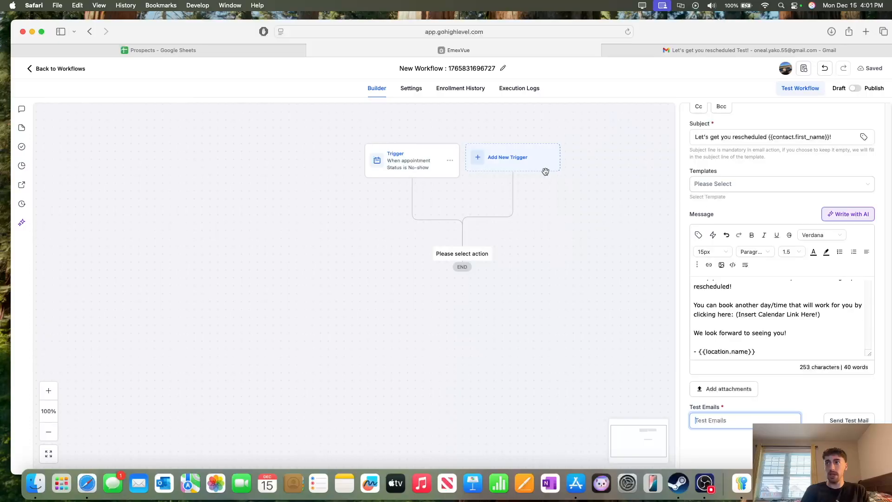
scroll(791, 237, "up", 1)
scroll(790, 244, "down", 1)
left_click(852, 454)
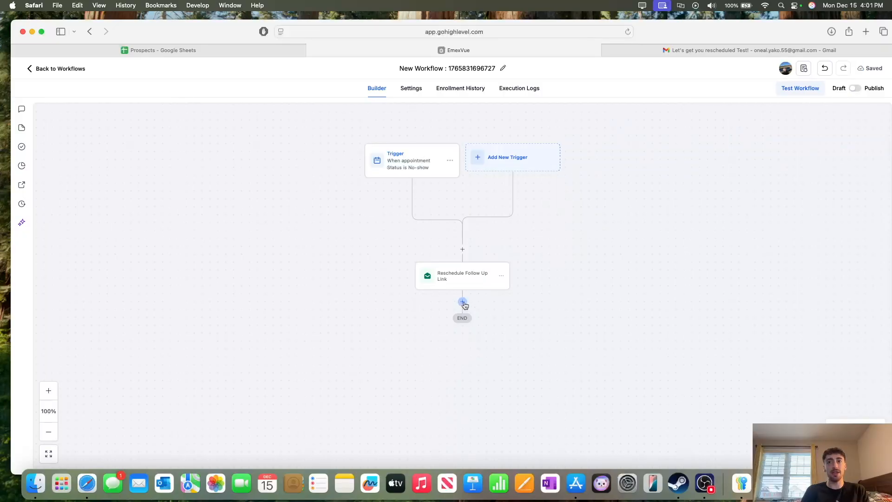
- Add a Send SMS action below the Reschedule Follow Up Link email
left_click(463, 302)
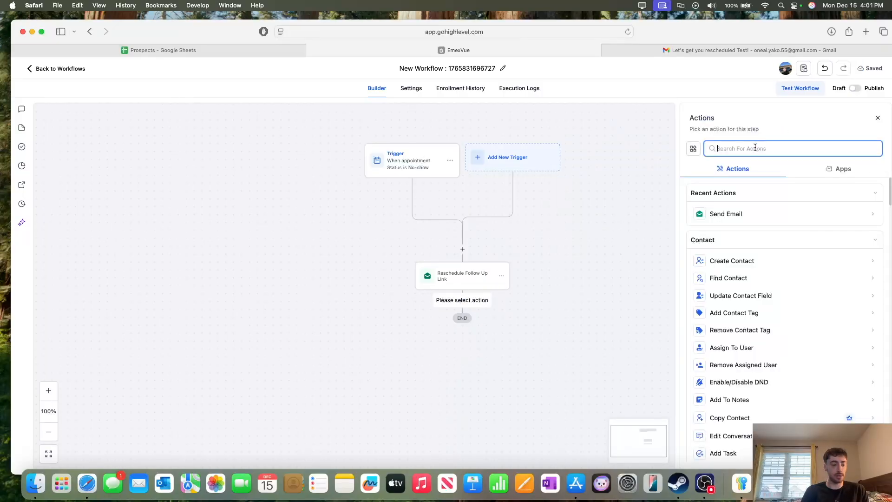
type("send sms")
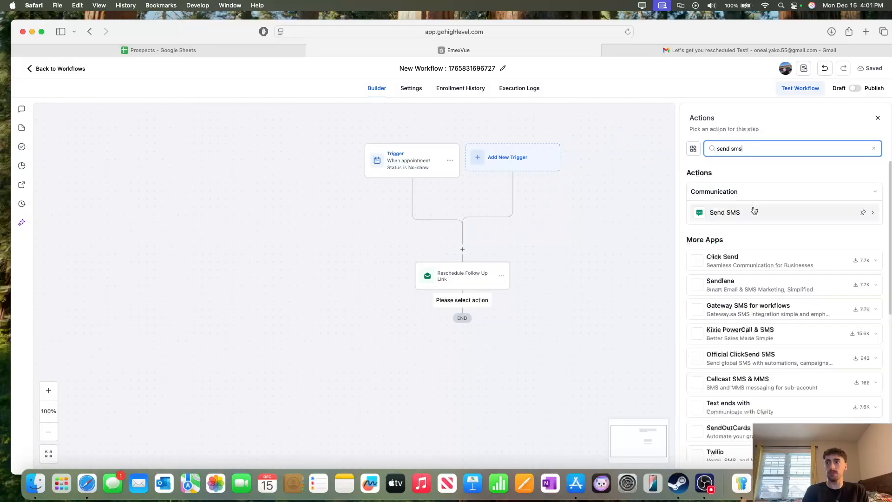
left_click(753, 211)
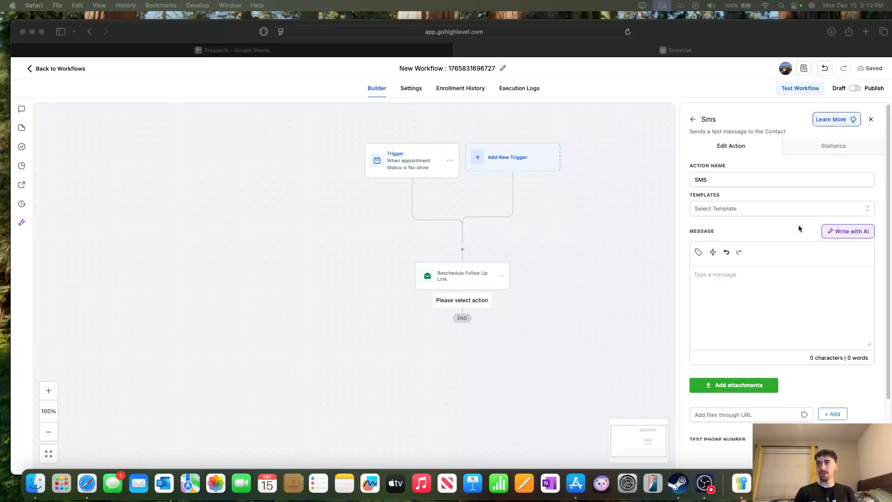
- Name the SMS action "Reschedule Appointment via SMS"
left_click(740, 178)
key("super+a")
type("Reschedule Appointment via SMS")
- Write the SMS message inviting {{contact.first_name}} to rebook, with "(Insert Calendar Link Here!)" and the {{location.name}} sign-off, and review the text
left_click(732, 273)
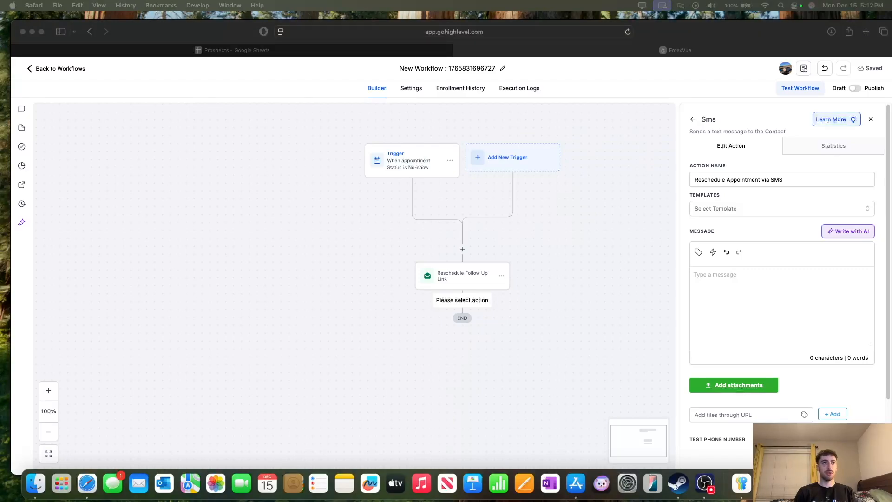
left_click(741, 291)
type("Hi {{contact.first_name}}! Sorry you weren't able to make the visit - let's get you rescheduled!  You can book another day/time that will work for you by clicking here: (Insert Calendar Link Here!)  We look forward to seeing you! - {{location.name}}")
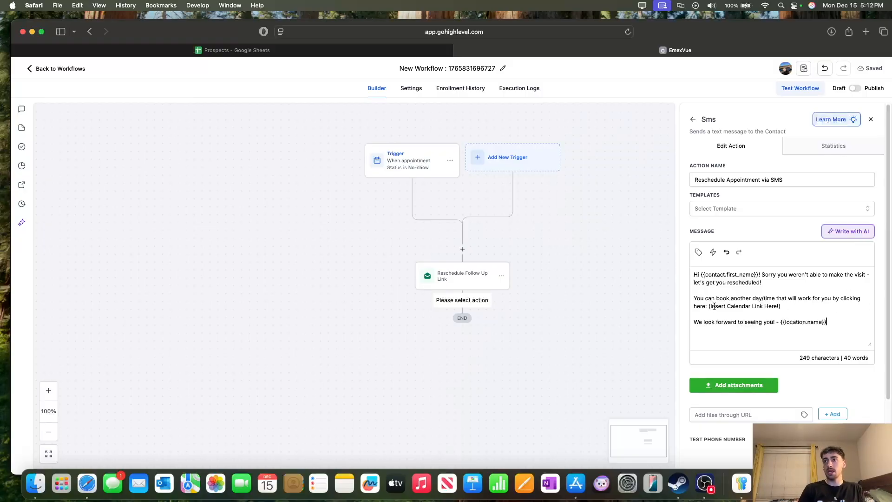
left_click_drag(710, 307, 780, 306)
left_click(810, 310)
left_click_drag(837, 322, 673, 268)
left_click(764, 297)
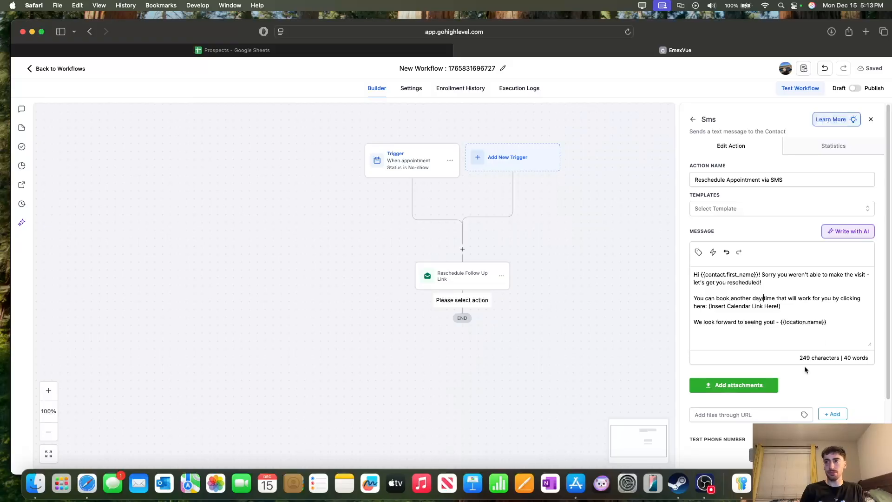
- Check the received test SMS in Messages and close its window
scroll(746, 351, "down", 2)
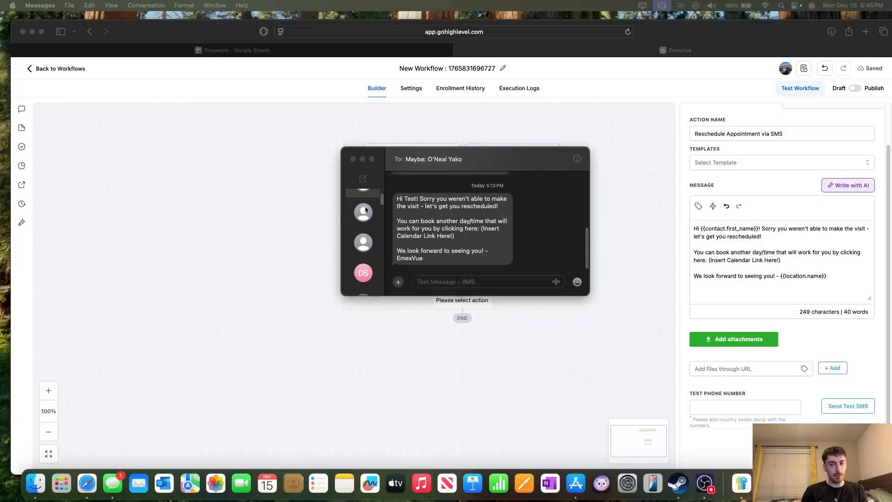
left_click(353, 159)
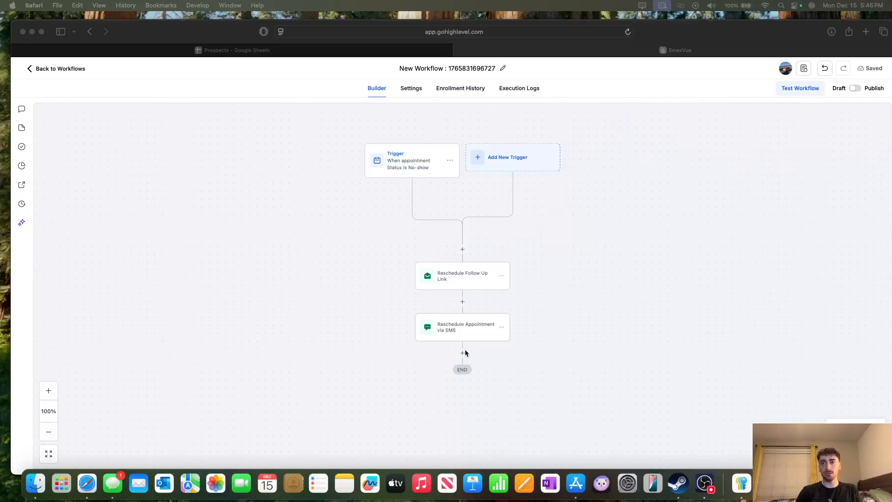
- Add a Wait action after the Reschedule Appointment via SMS step
left_click(463, 352)
left_click(463, 352)
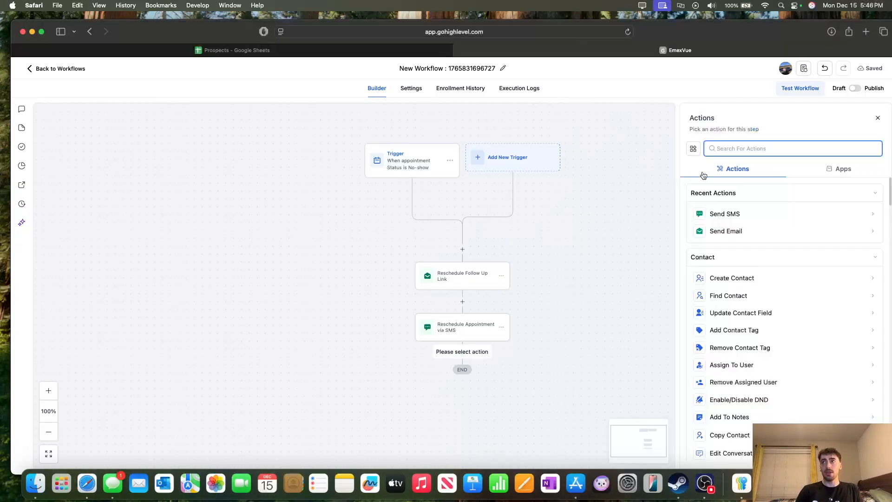
type("wait")
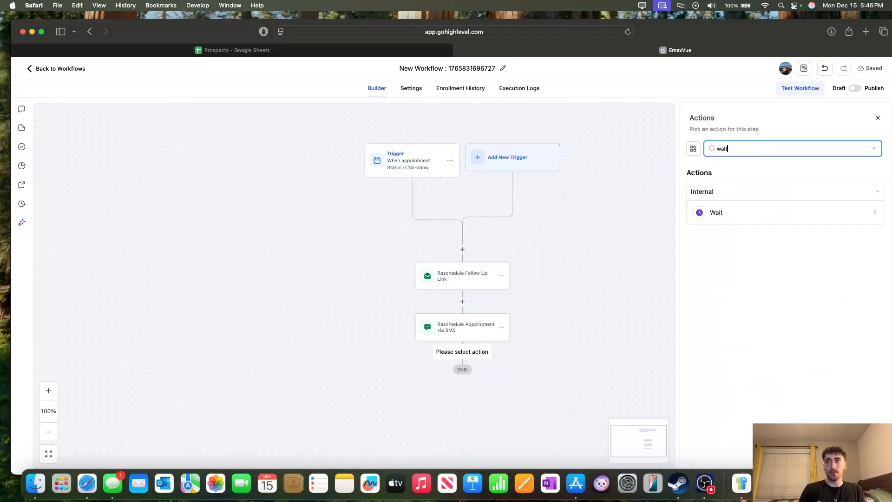
left_click(737, 212)
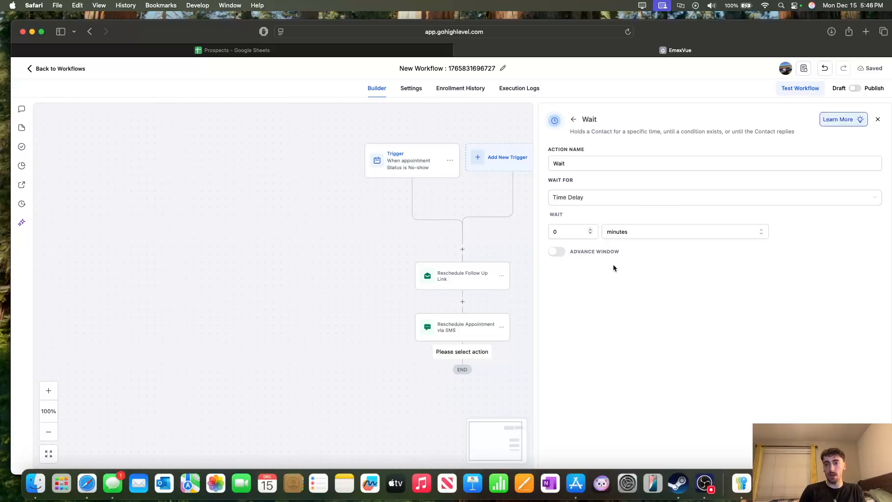
- Set the Wait action to wait for Contact Reply
left_click(590, 206)
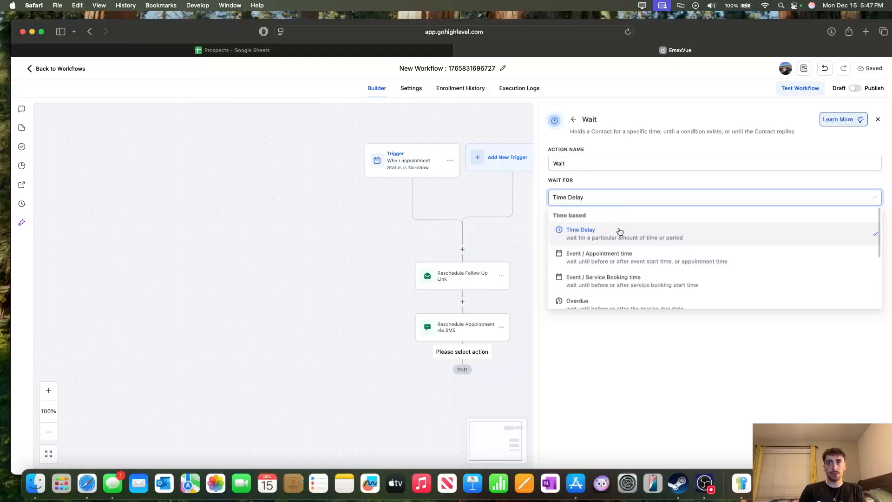
left_click(609, 198)
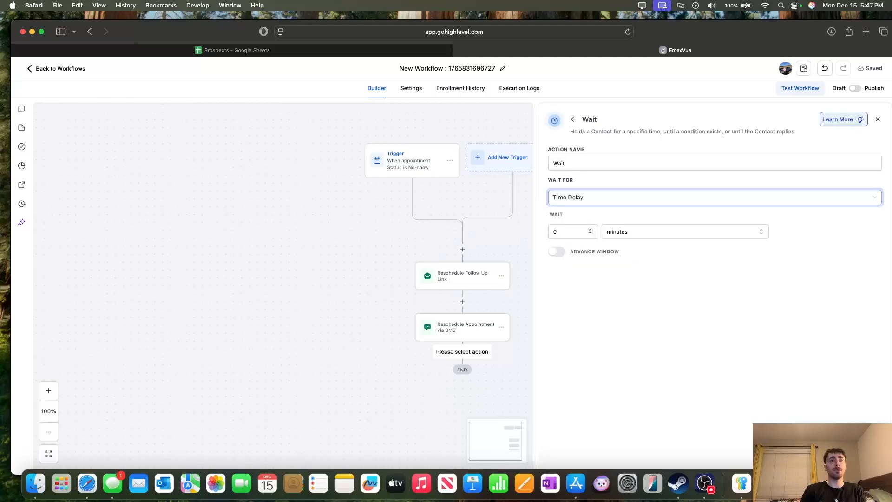
left_click(584, 196)
scroll(604, 271, "down", 3)
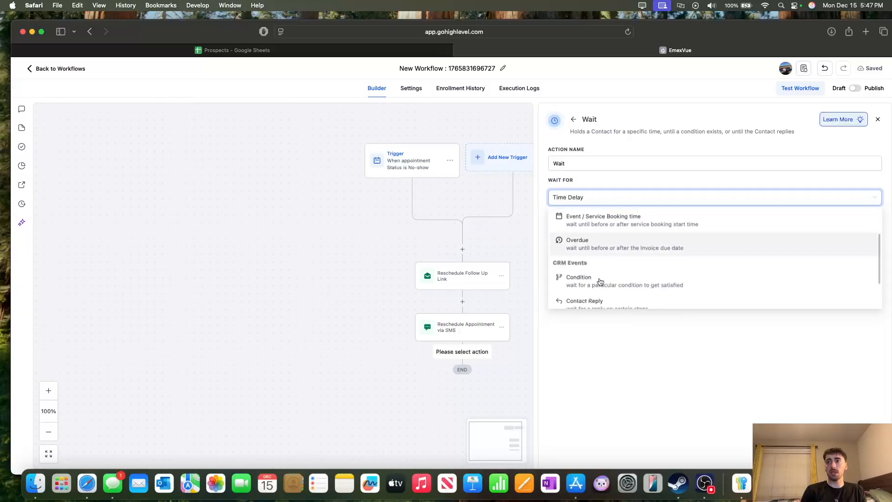
left_click(596, 300)
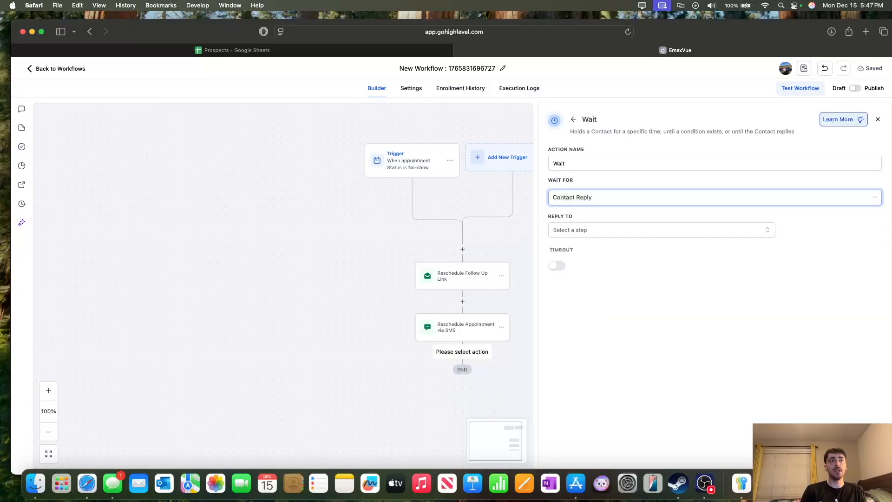
- Select both Reschedule Follow Up Link and Reschedule Appointment via SMS as the steps whose reply is awaited
left_click(606, 229)
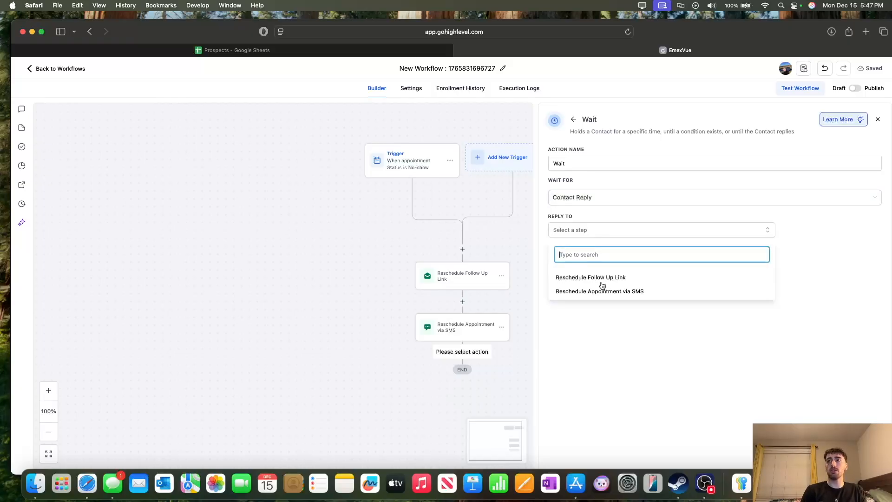
left_click(603, 281)
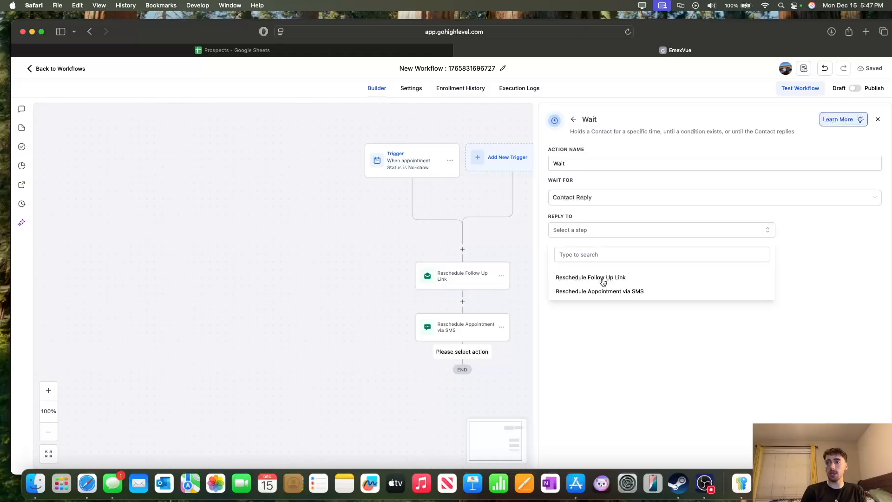
left_click(602, 281)
left_click(617, 298)
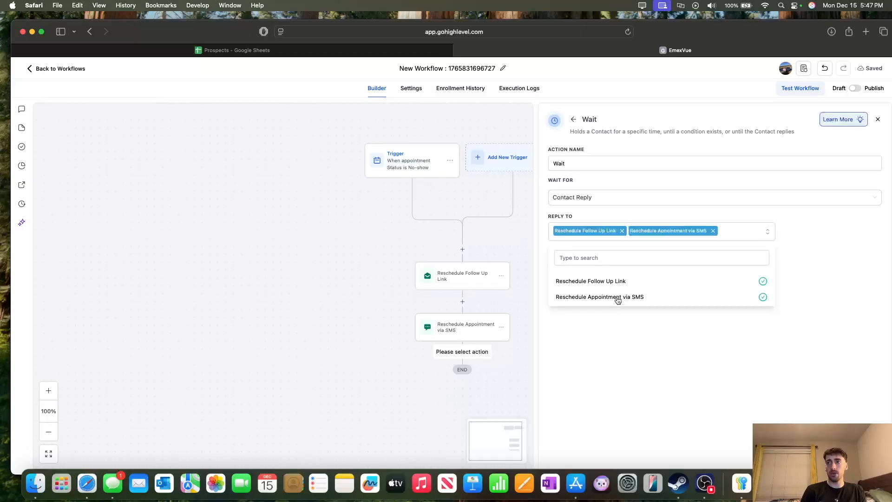
left_click(843, 372)
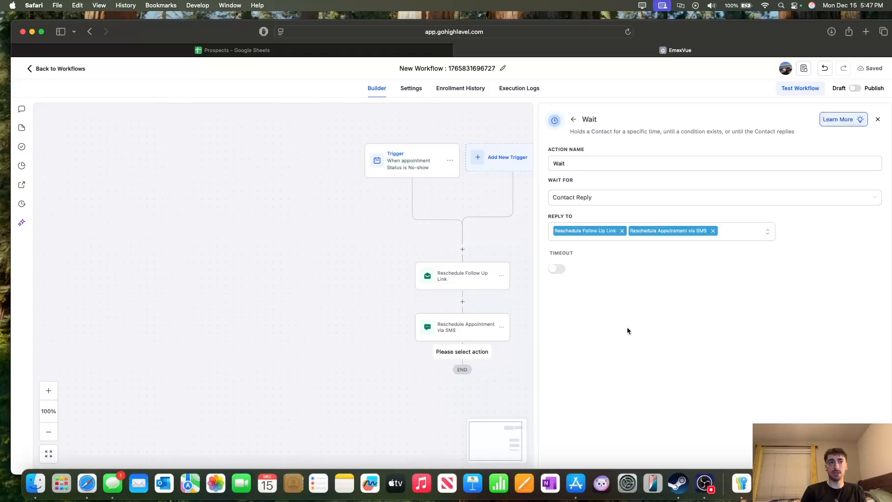
- Enable a timeout of 1 day on the Wait action and save it
left_click(557, 269)
left_click(637, 287)
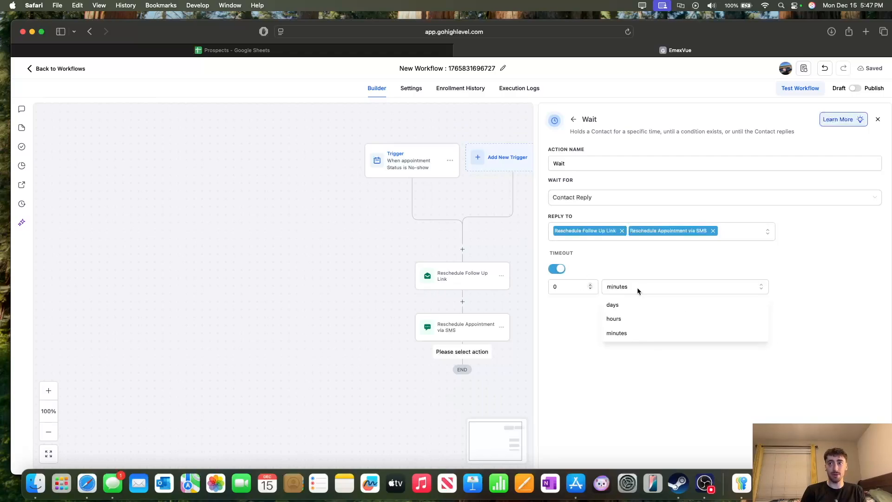
left_click(636, 306)
left_click(566, 286)
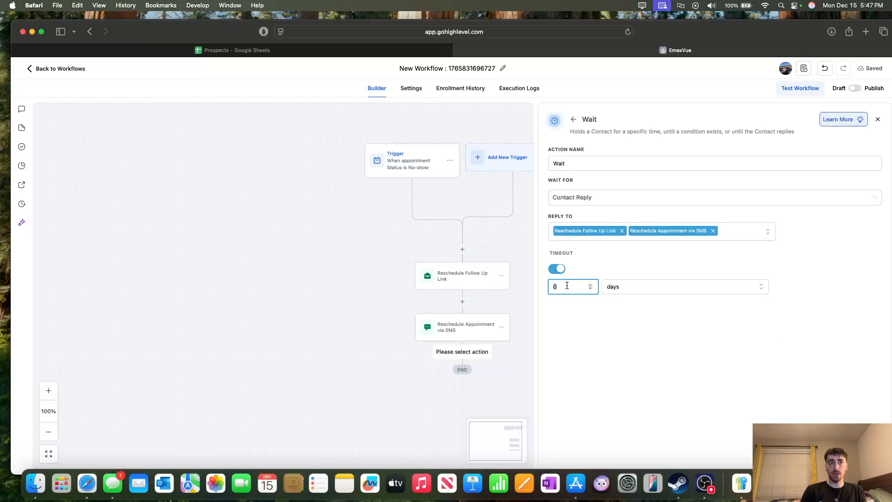
type("1")
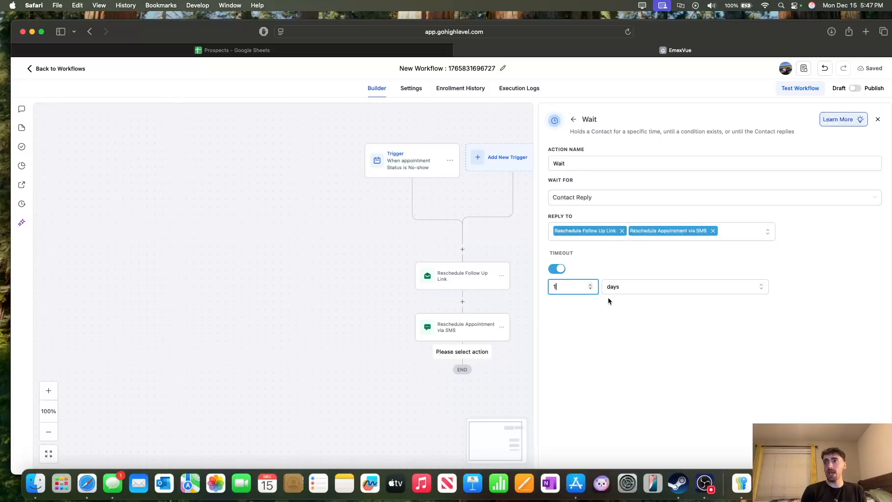
left_click(857, 457)
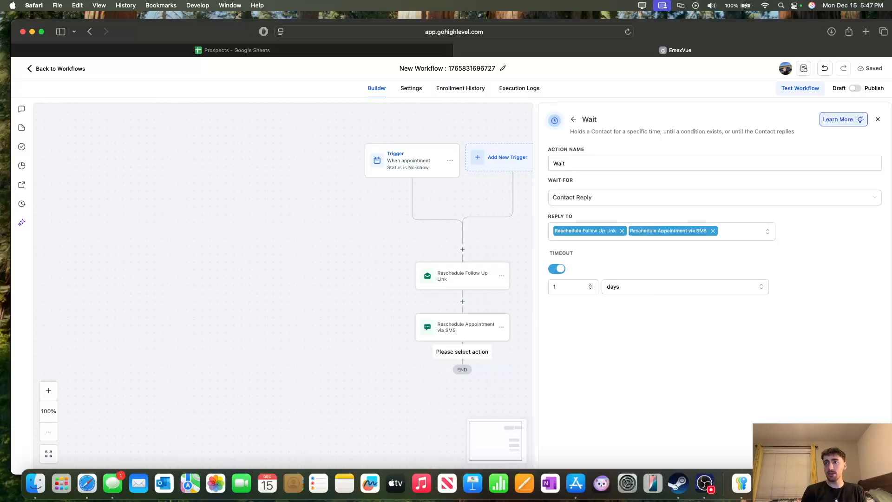
- Add a Send SMS action under the Time Out branch and name it "Send SMS"
scroll(501, 384, "down", 1)
scroll(501, 384, "down", 1)
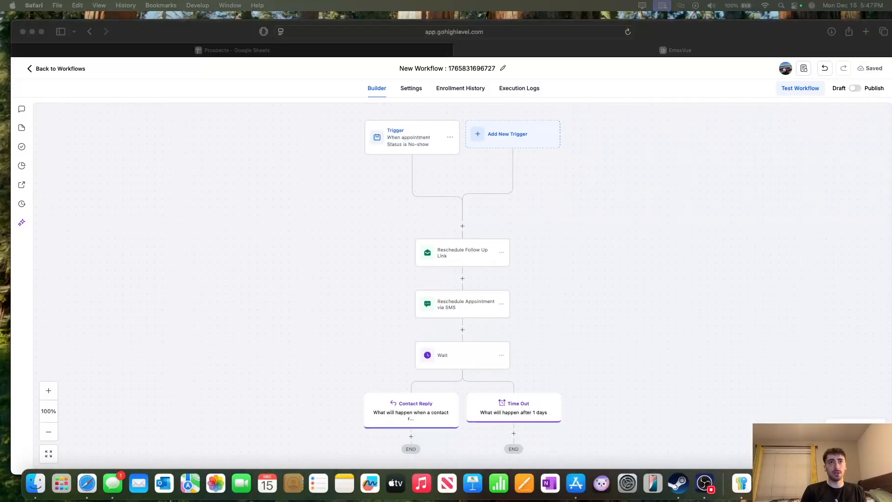
scroll(486, 361, "down", 3)
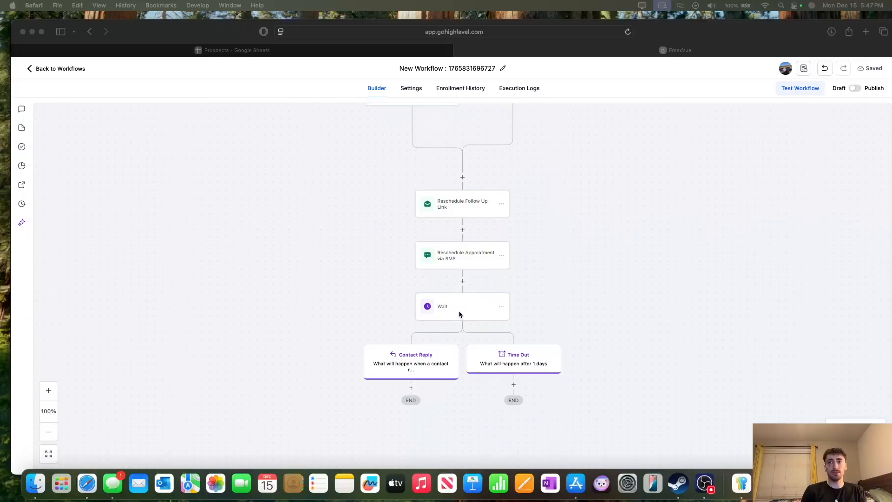
left_click(436, 368)
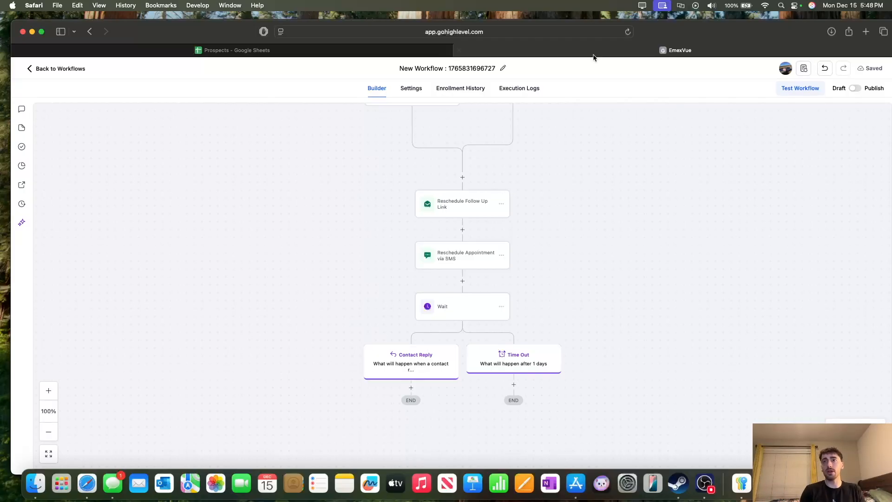
scroll(435, 154, "up", 3)
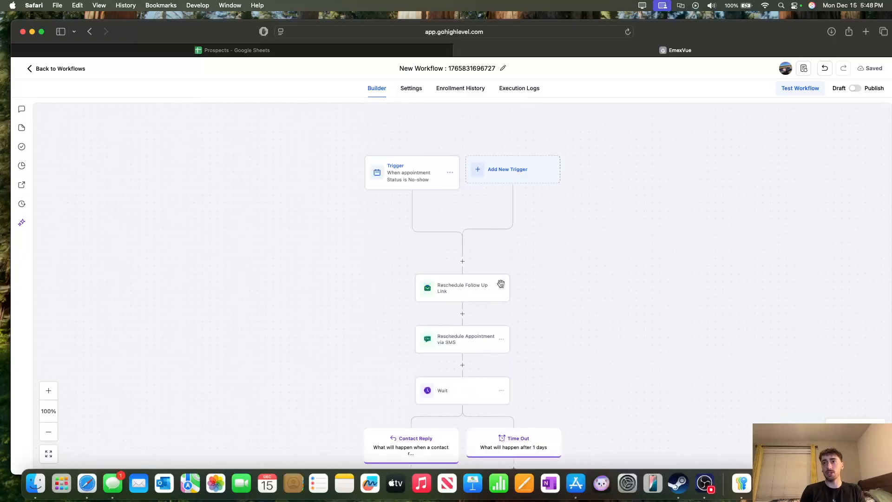
scroll(501, 283, "down", 2)
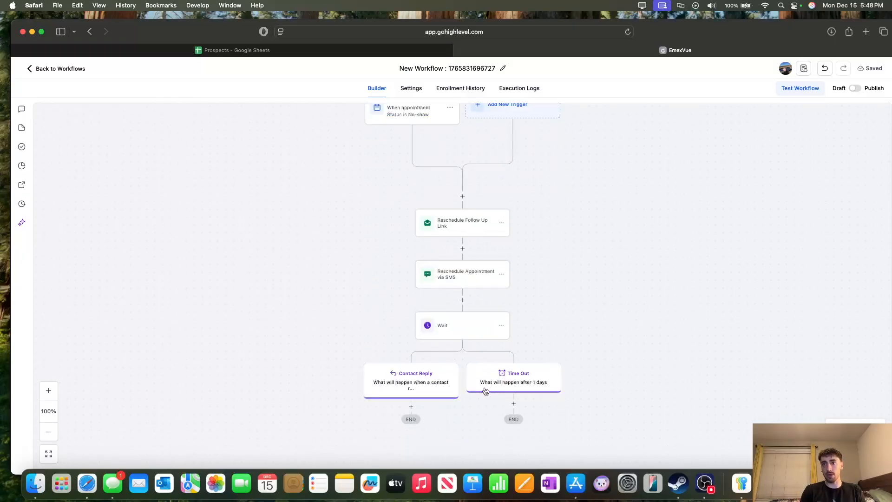
left_click(513, 404)
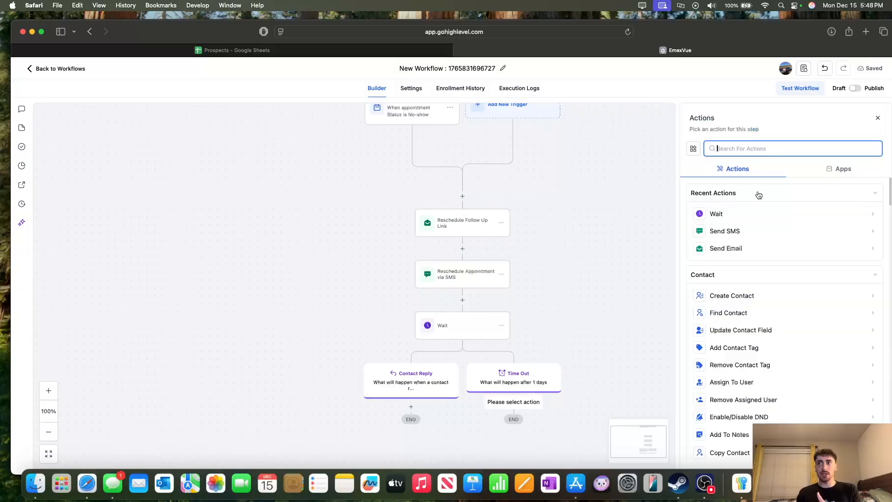
left_click(744, 230)
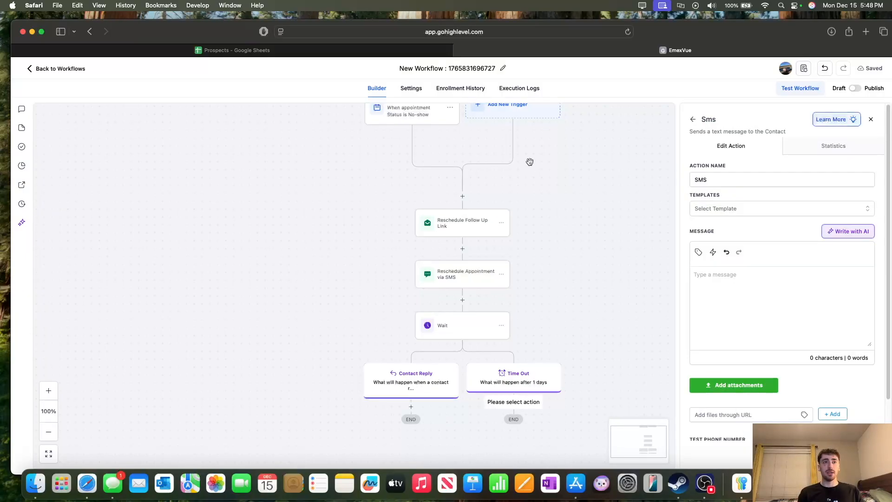
left_click(772, 179)
double_click(701, 180)
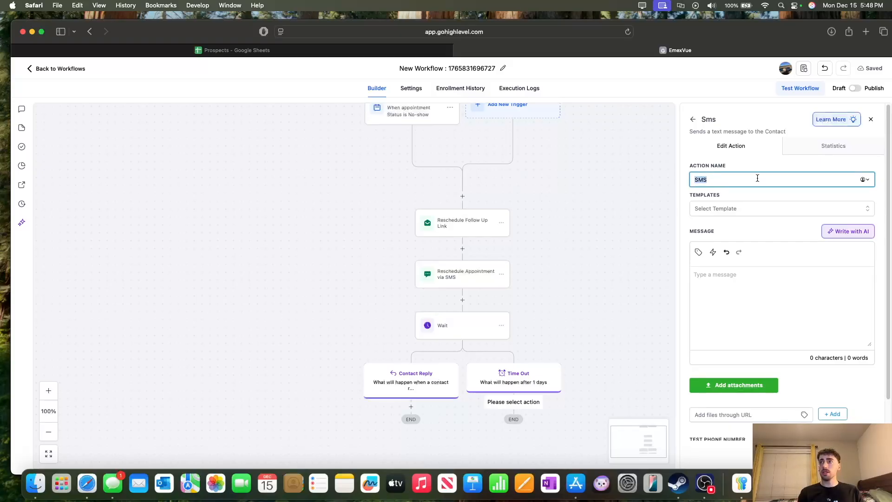
type("SEN")
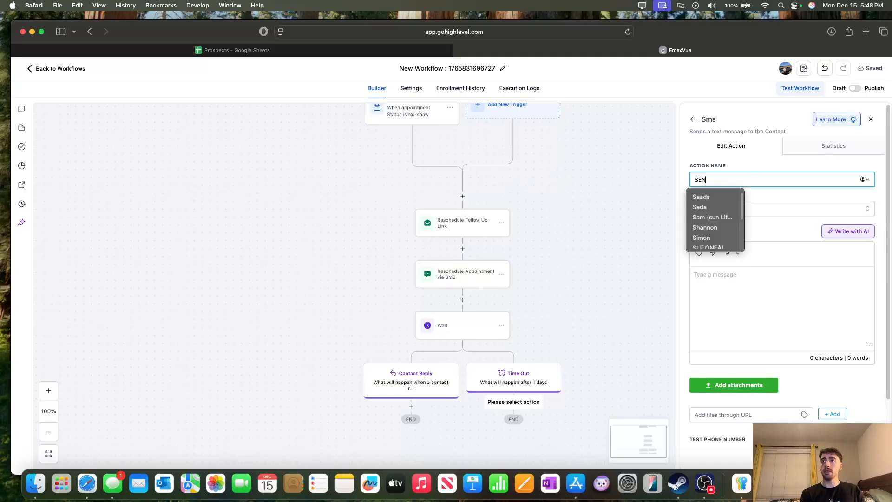
type("Dd SMS")
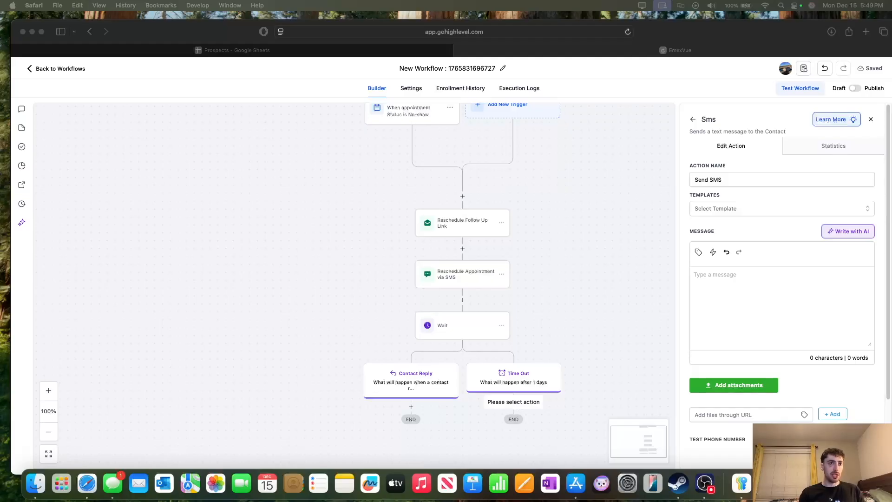
- Write the SMS message greeting {{contact.first_name}}, checking back about getting rescheduled or any questions, signed {{location.name}}, and save the action
left_click(746, 292)
left_click(744, 284)
type("Hi {{contact.first_name}}, just wanted to check back to see if we can get you rescheduled or if you had any questions we can help with - {{location.name}}")
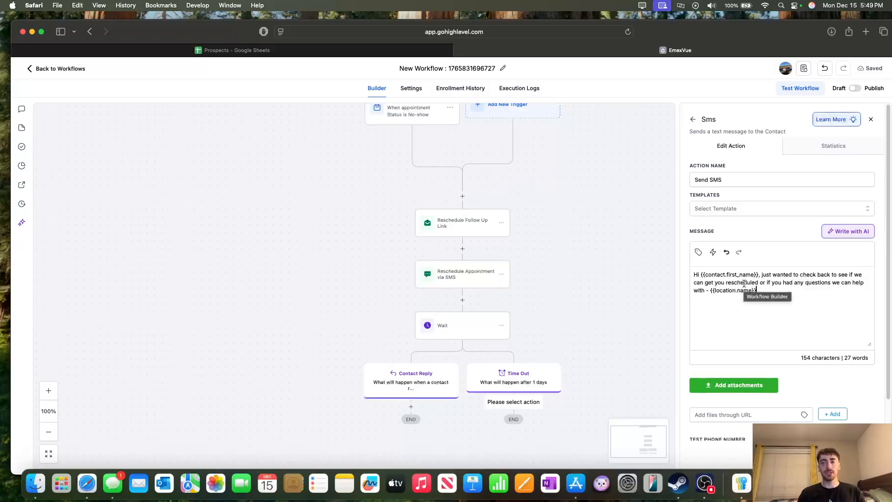
scroll(743, 283, "down", 3)
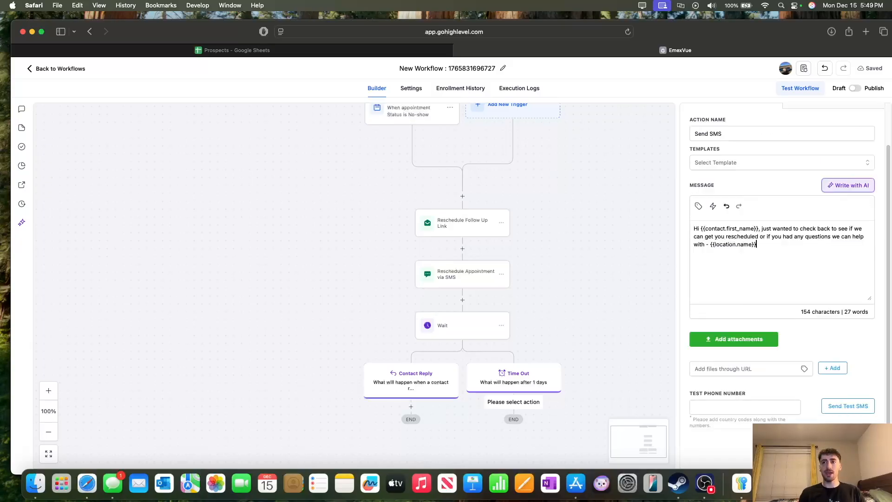
left_click(853, 455)
- Add a Wait action with a 4-day time delay after the Send SMS step and save it
scroll(508, 381, "down", 3)
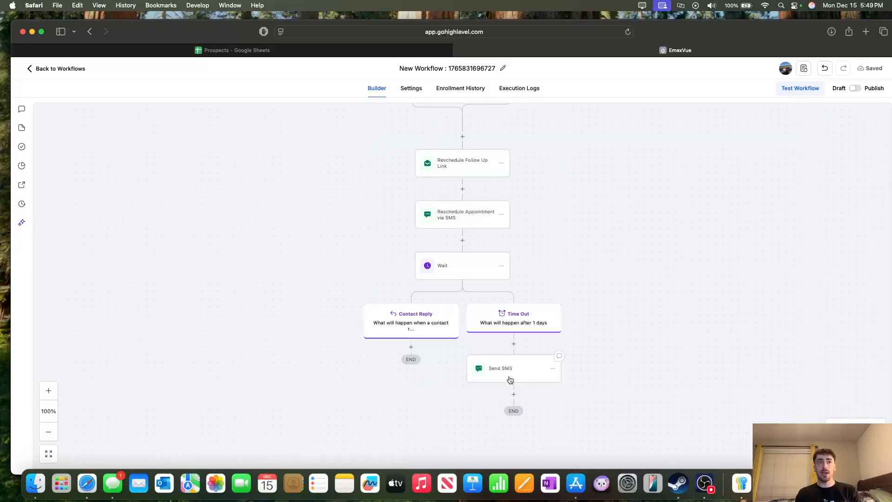
left_click(513, 393)
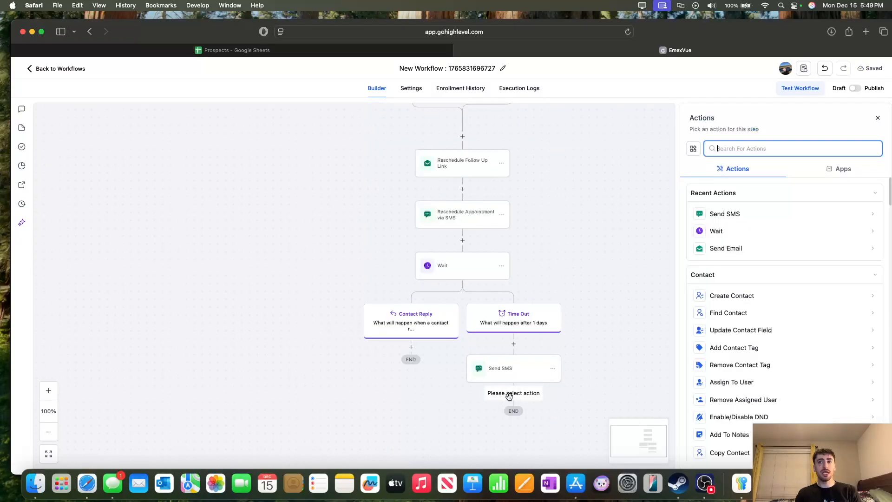
left_click(718, 231)
left_click(573, 232)
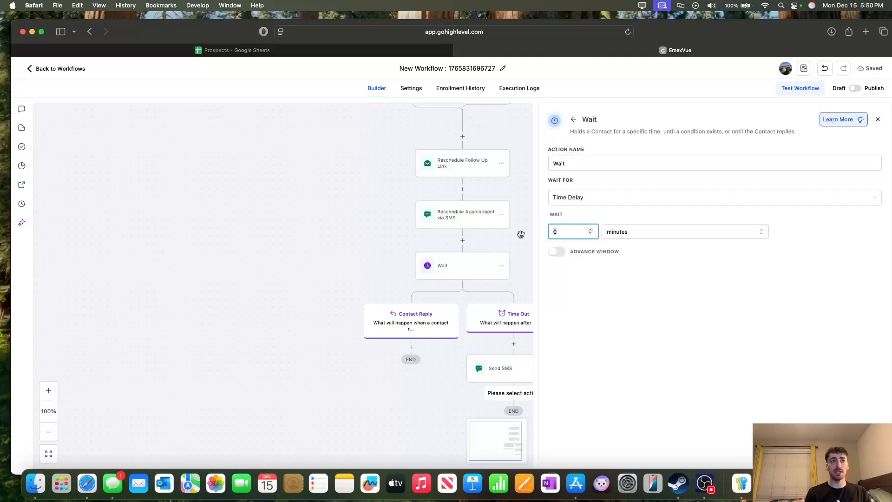
left_click(689, 231)
left_click(621, 278)
left_click(571, 235)
type("4")
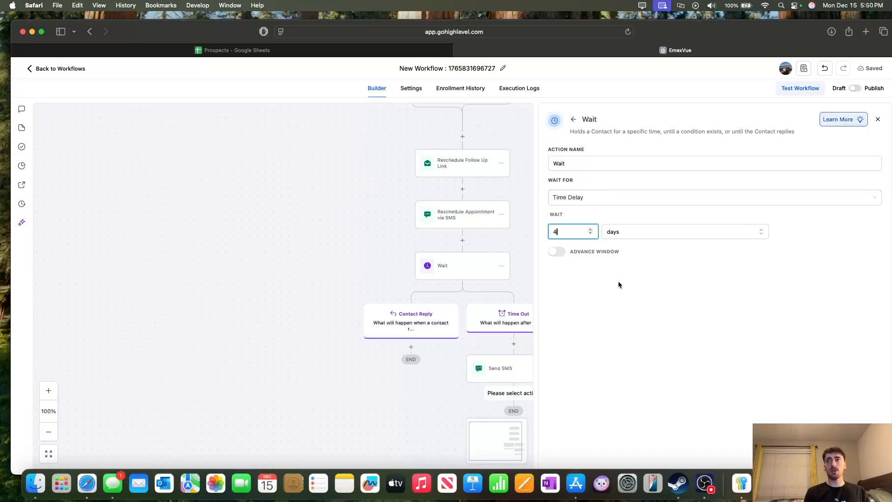
left_click(855, 455)
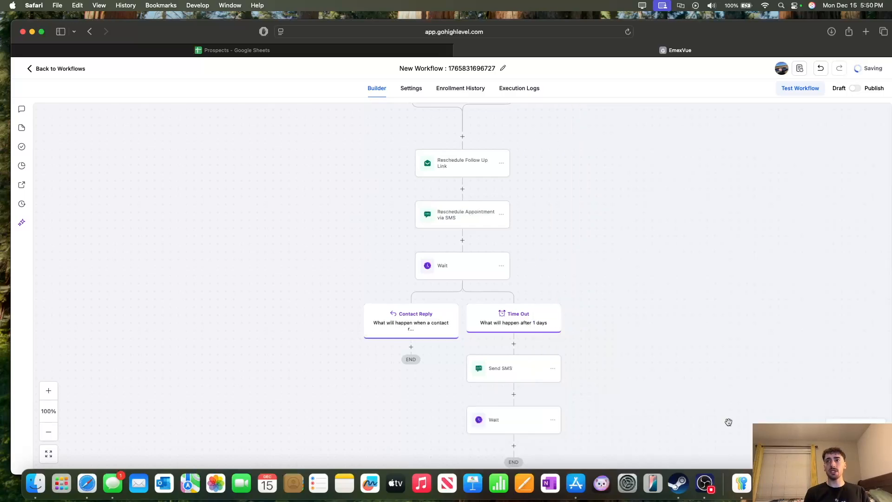
- Add another SMS action after the 4-day Wait and name it "Send Final Nurture SMS"
scroll(524, 367, "down", 2)
left_click(513, 369)
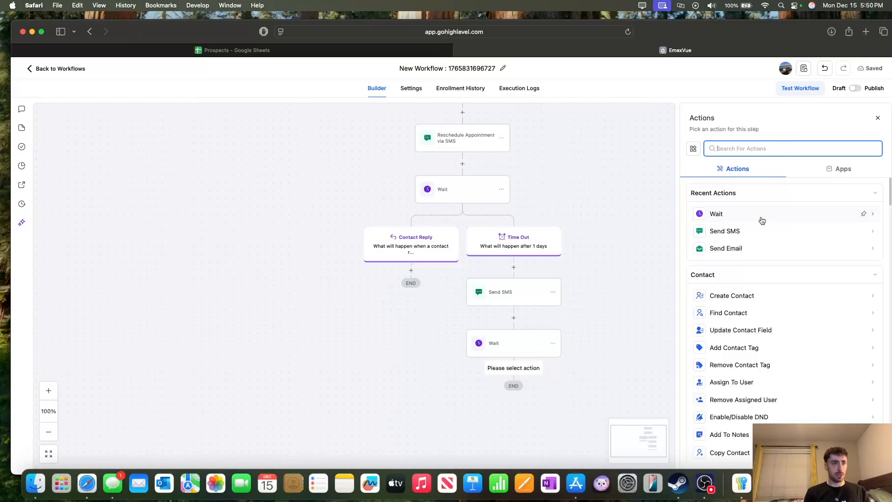
type("send")
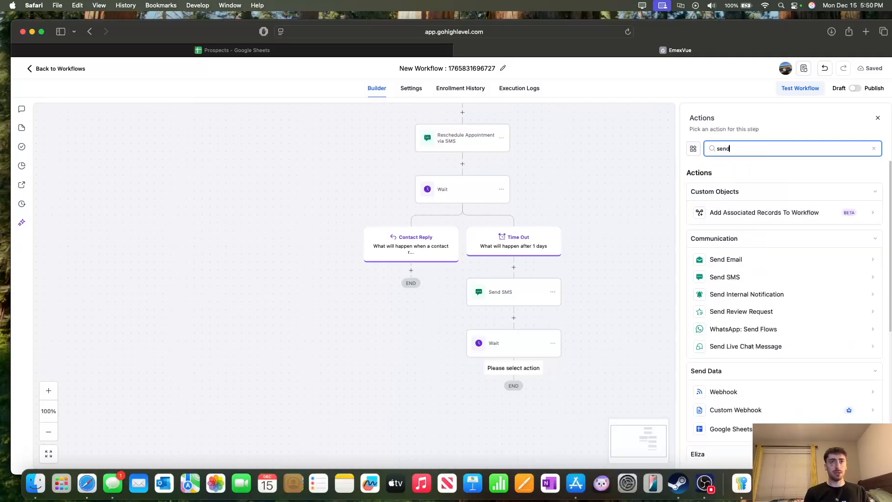
left_click(724, 277)
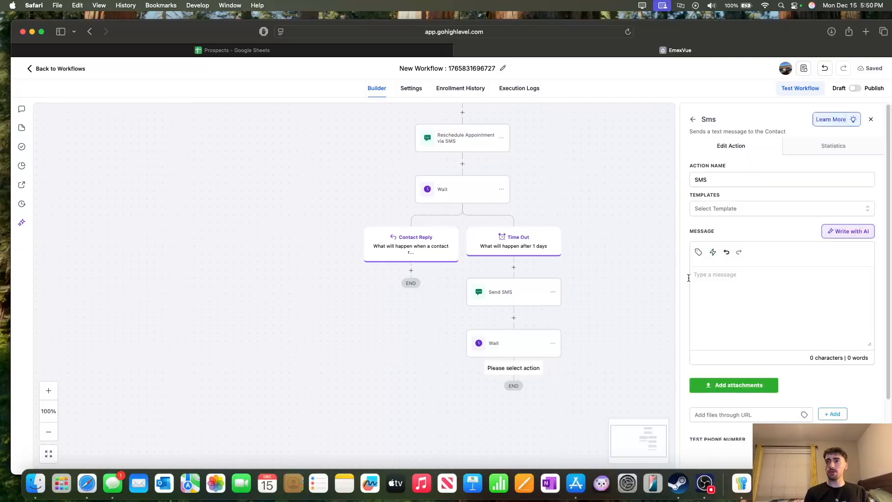
double_click(715, 180)
type("Send")
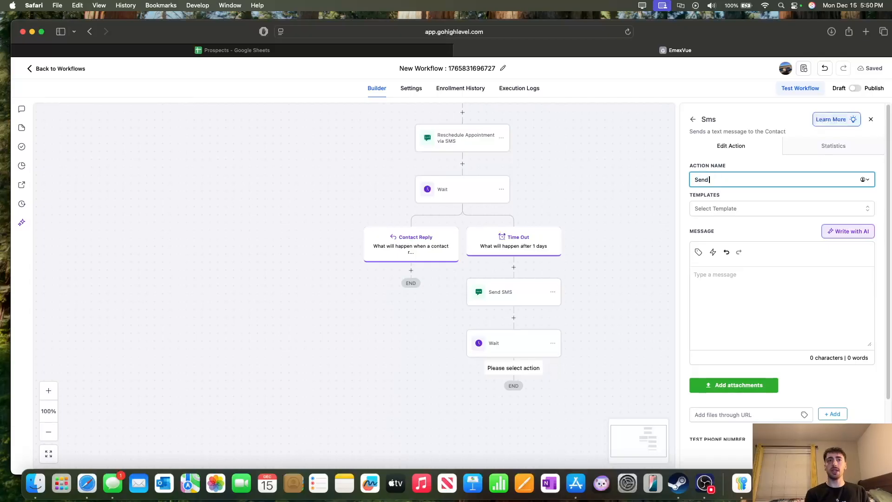
type(" Final Nurture SMS")
- Write the final SMS telling {{contact.first_name}} "we've missed you!", offering rescheduling or help with questions, signed "Wishing you the best - {{location.name}}", and save it
left_click(726, 312)
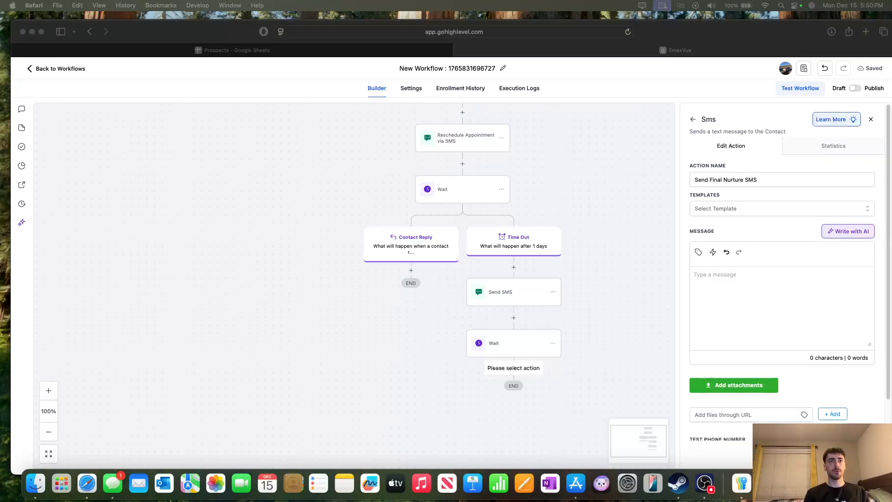
left_click(715, 292)
type("Hi {{contact.first_name}}, we've missed you! Just wanted to check in and see if we can get you rescheduled or if you had any questions we could help with. Wishing you the best - {{location.name}}")
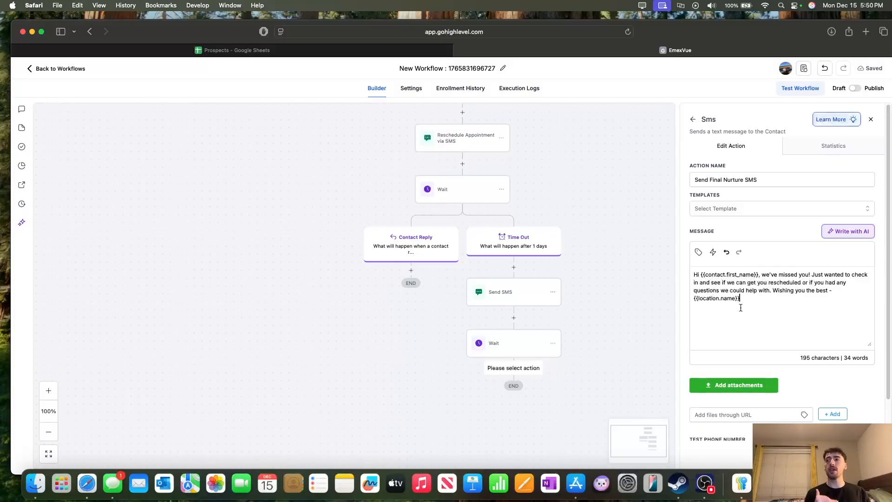
left_click(856, 455)
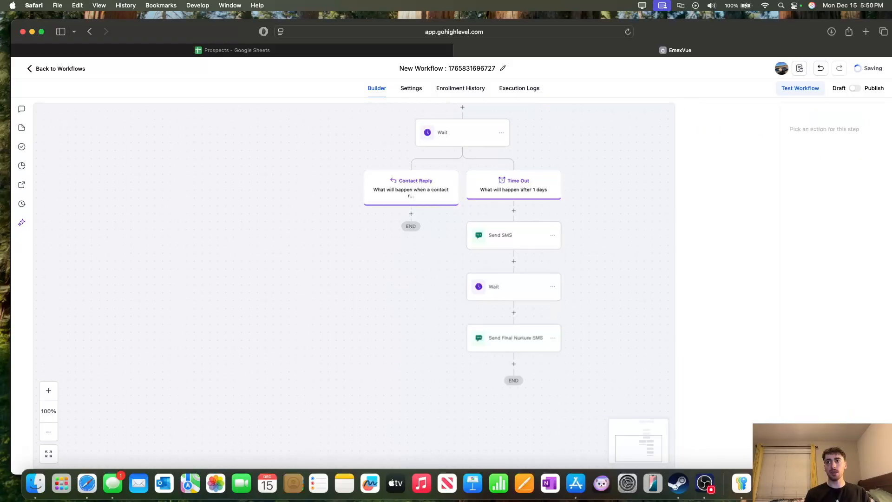
- Change the Wait action before Send Final Nurture SMS to wait for Contact Reply
left_click(548, 287)
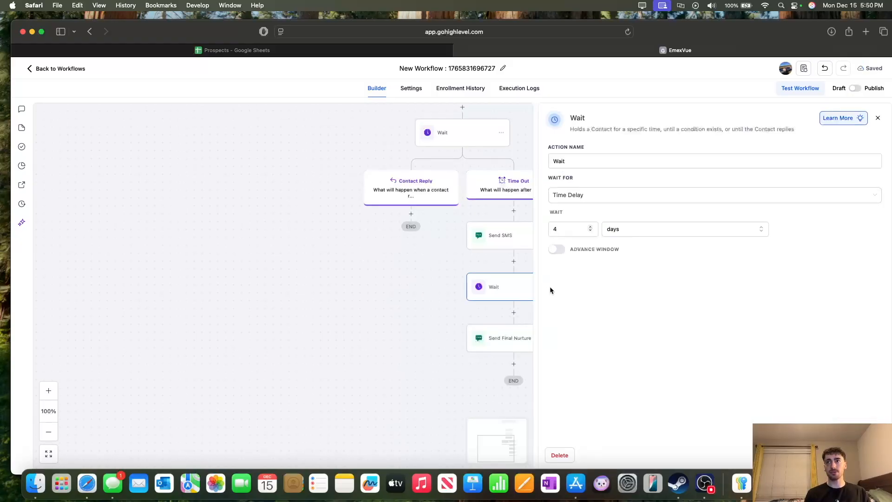
left_click(580, 201)
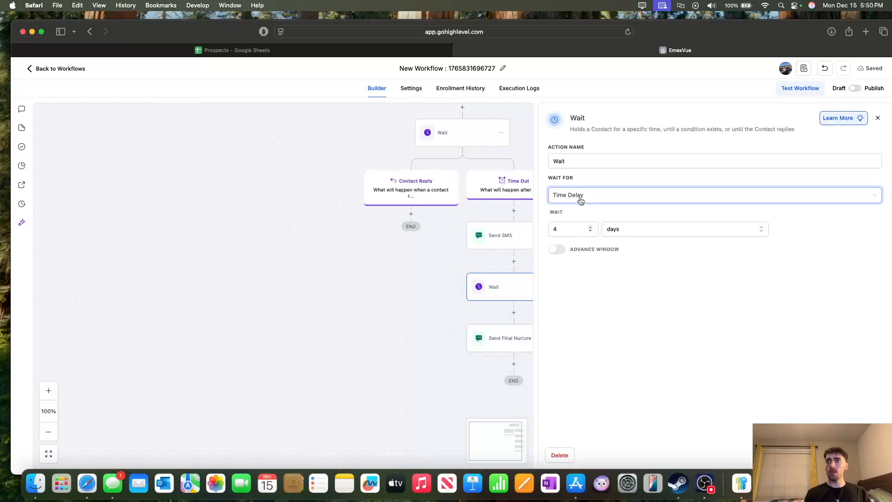
left_click(580, 201)
left_click(580, 201)
left_click(594, 196)
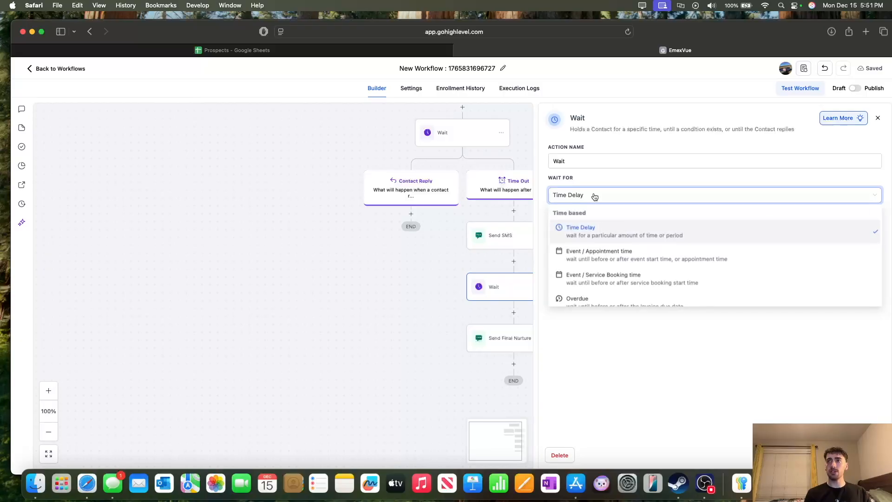
scroll(608, 263, "down", 4)
left_click(586, 302)
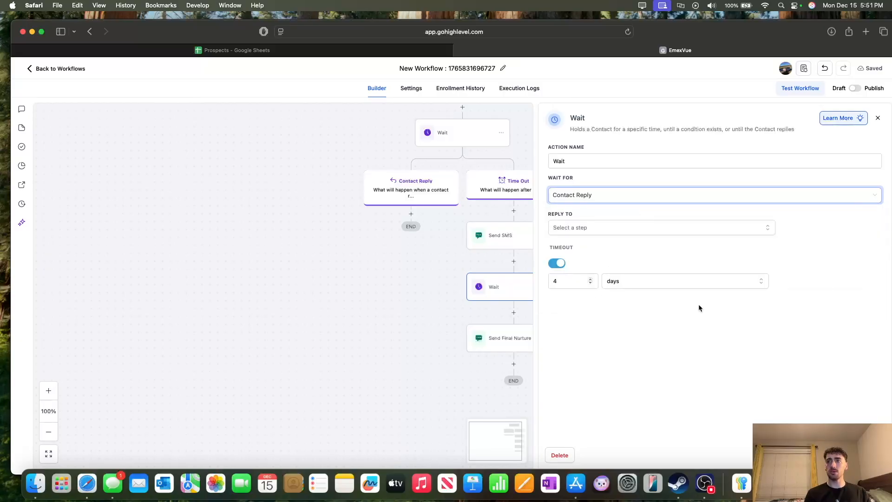
- Select Send SMS, Reschedule Appointment via SMS and Reschedule Follow Up Link as the steps whose reply this Wait awaits
left_click(620, 230)
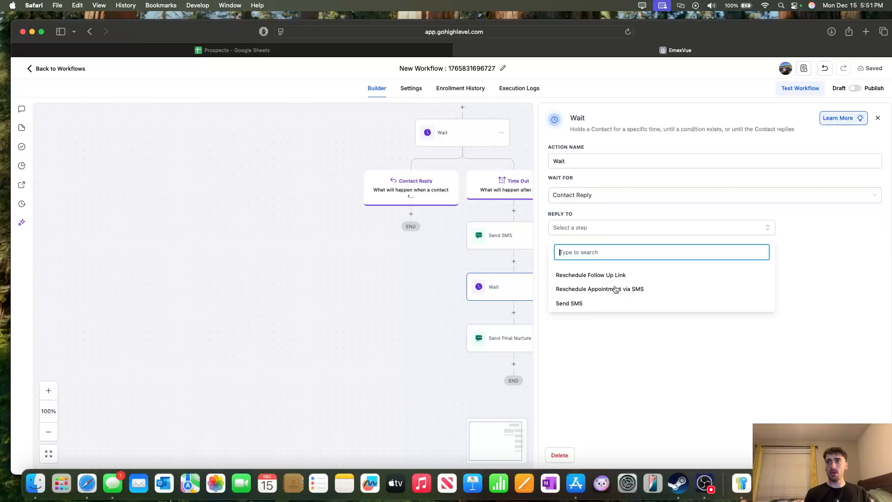
left_click(585, 306)
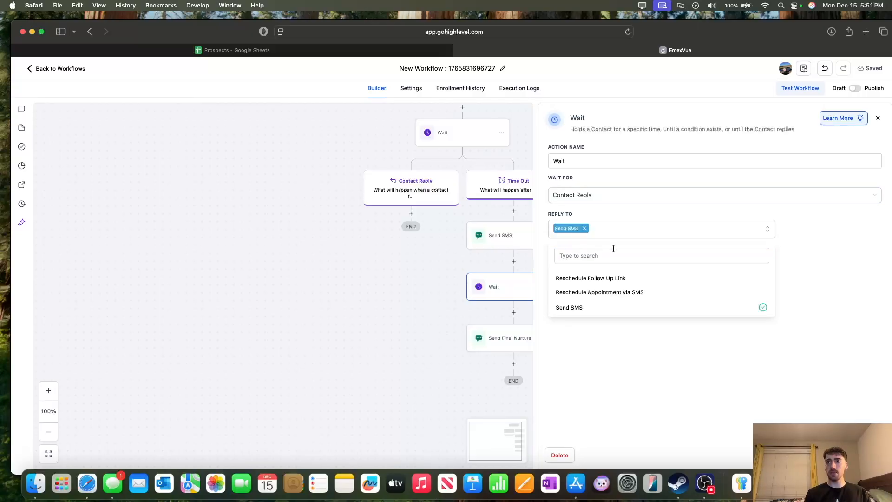
left_click(598, 293)
left_click(597, 278)
left_click(694, 367)
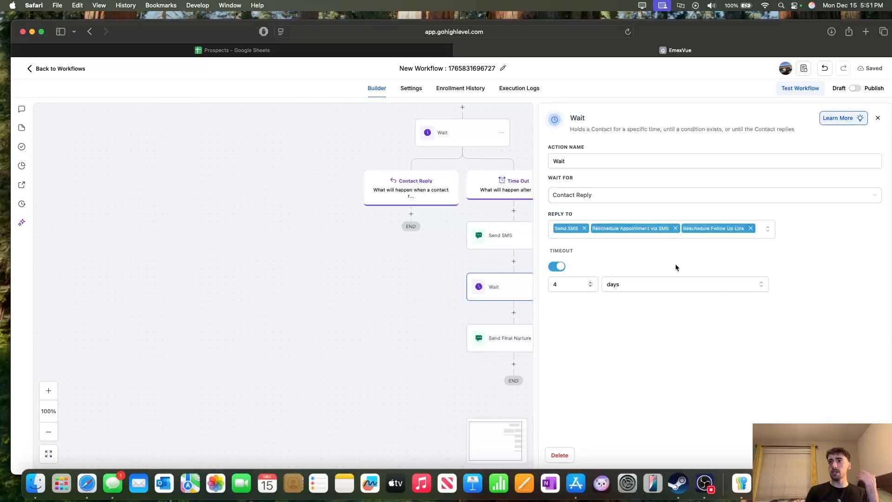
- Save the Wait action and move only the Send Final Nurture SMS action into its 4-day Time Out branch
left_click(857, 455)
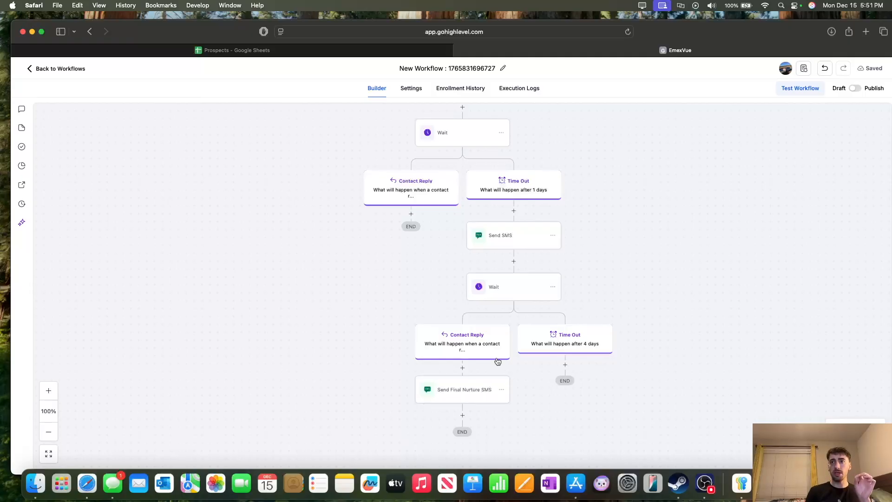
scroll(506, 330, "down", 1)
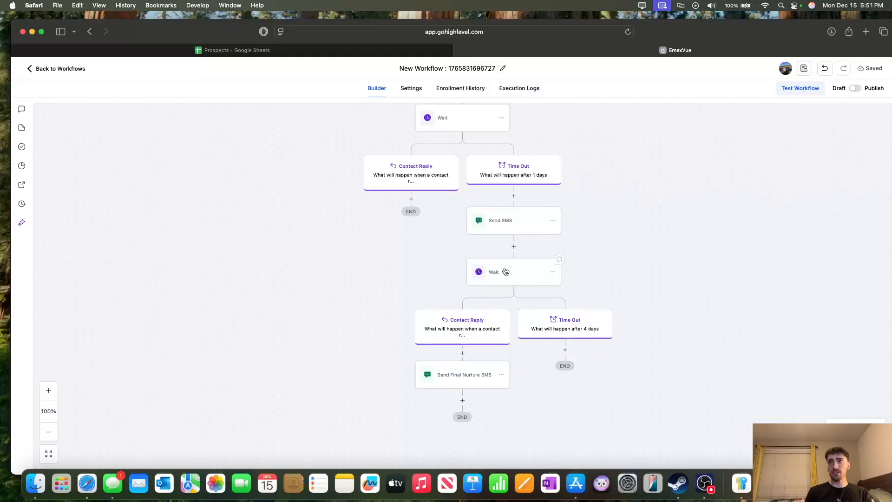
scroll(504, 271, "up", 1)
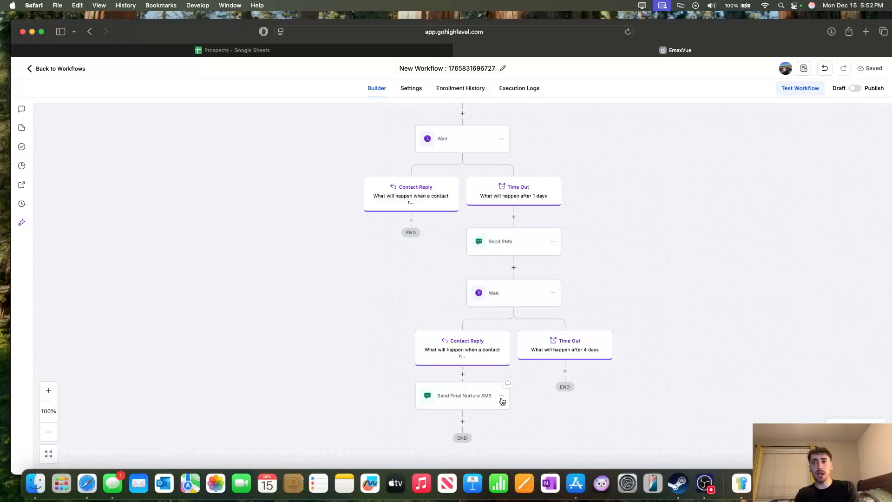
left_click(501, 398)
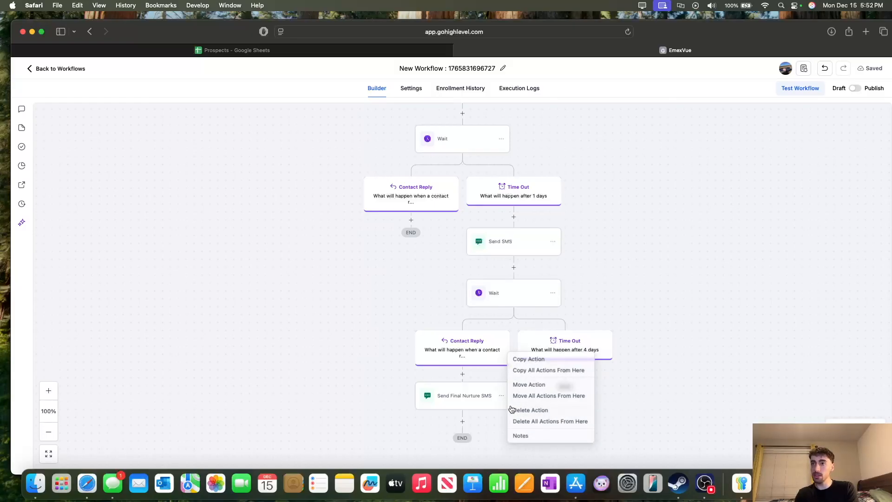
left_click(538, 385)
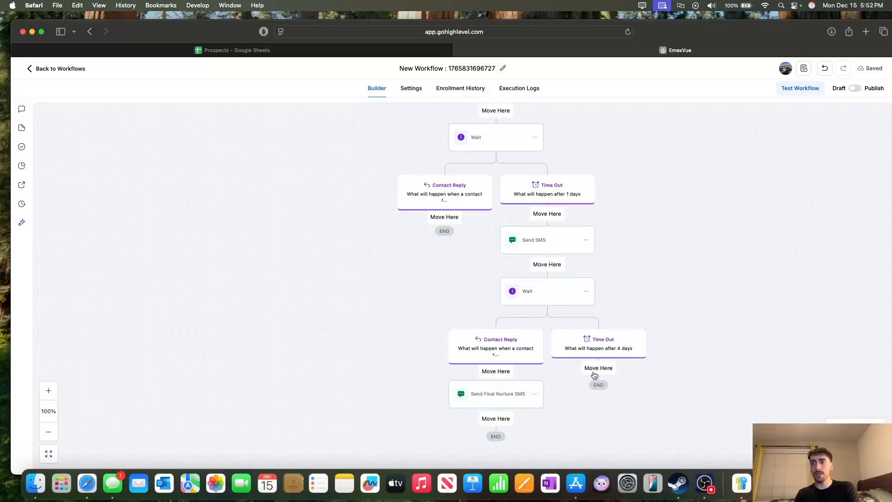
left_click(595, 369)
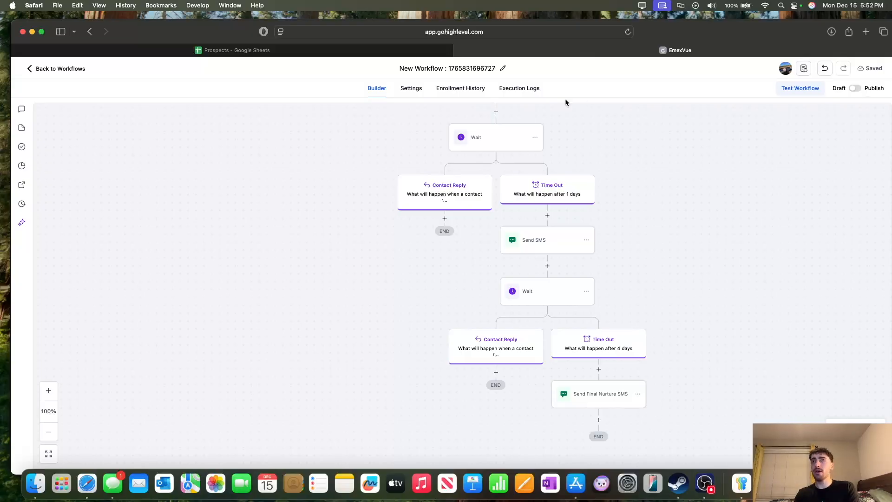
- Rename the workflow as "No-Show Nurture"
scroll(699, 367, "up", 6)
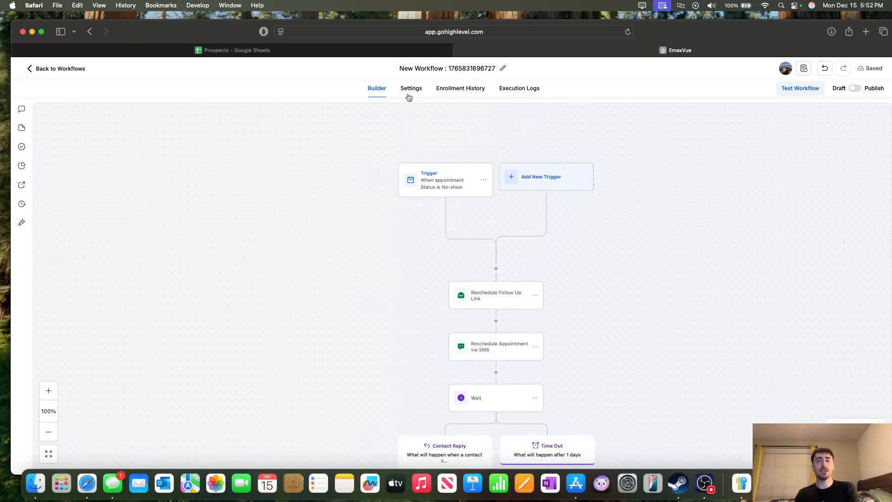
left_click(502, 69)
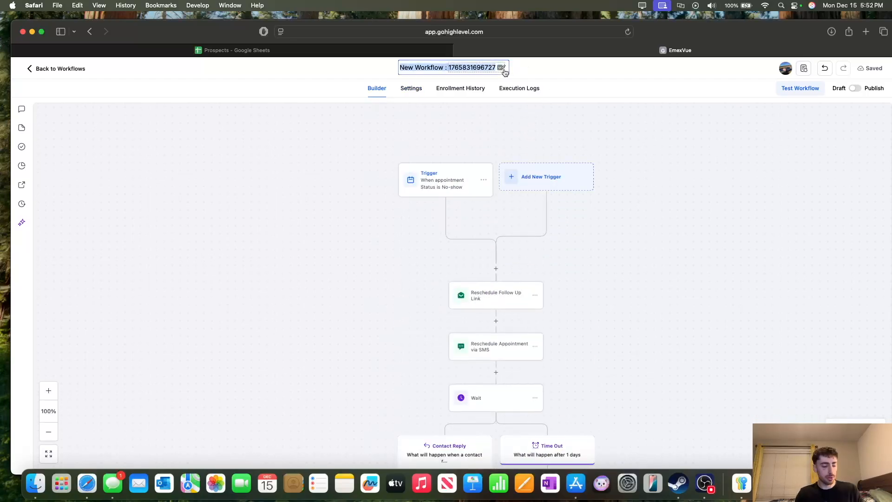
type("No-Show N")
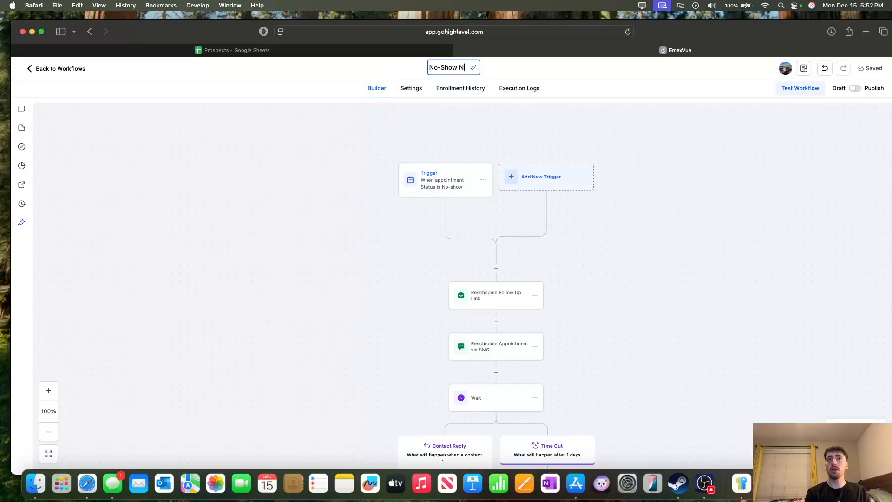
type("urture")
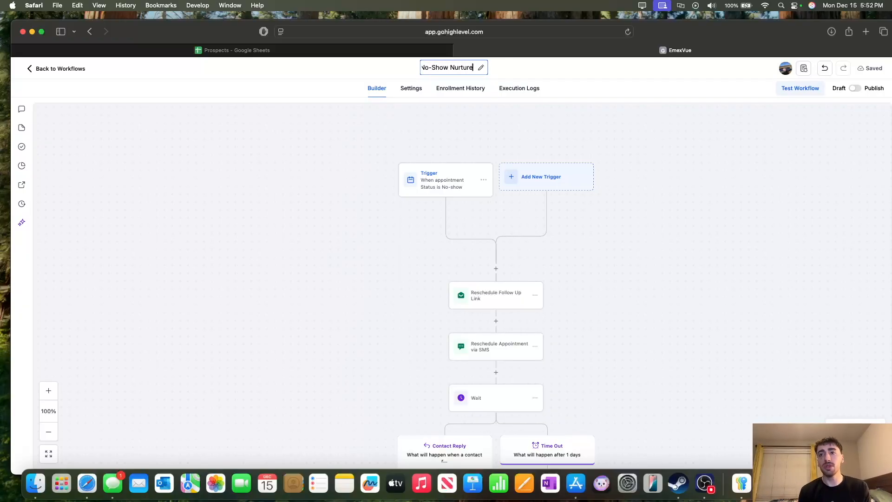
left_click(668, 76)
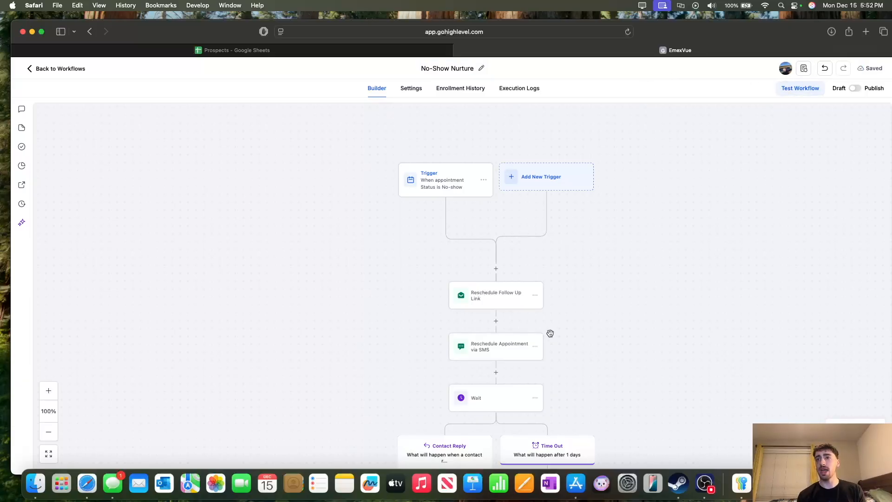
scroll(550, 333, "down", 3)
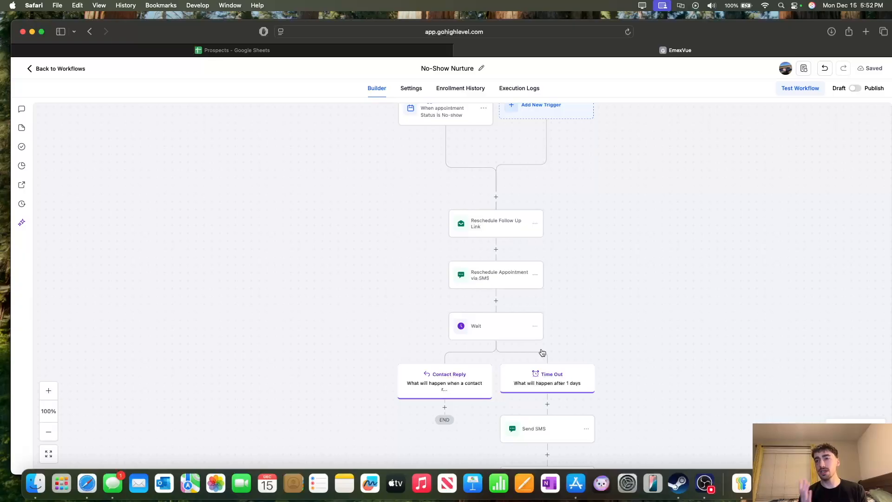